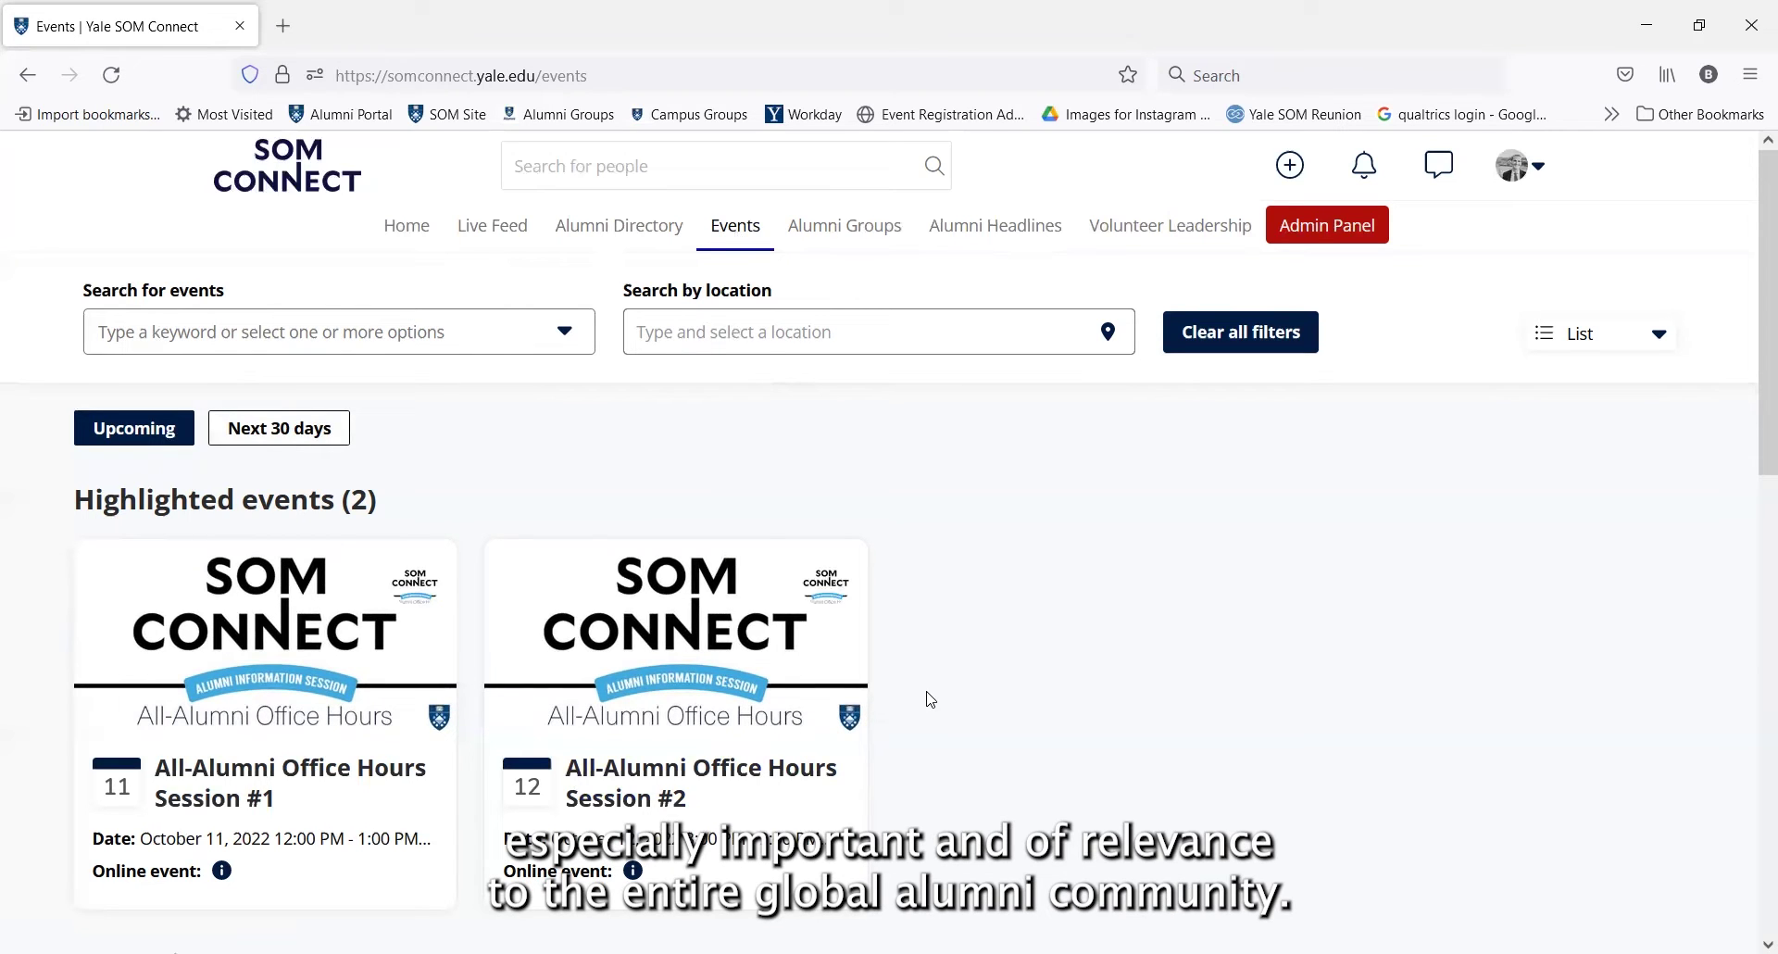
Look through the highlighted and upcoming events on the Events page
{"action": "scroll", "coordinate": [931, 699], "scroll_direction": "down", "scroll_amount": 4}
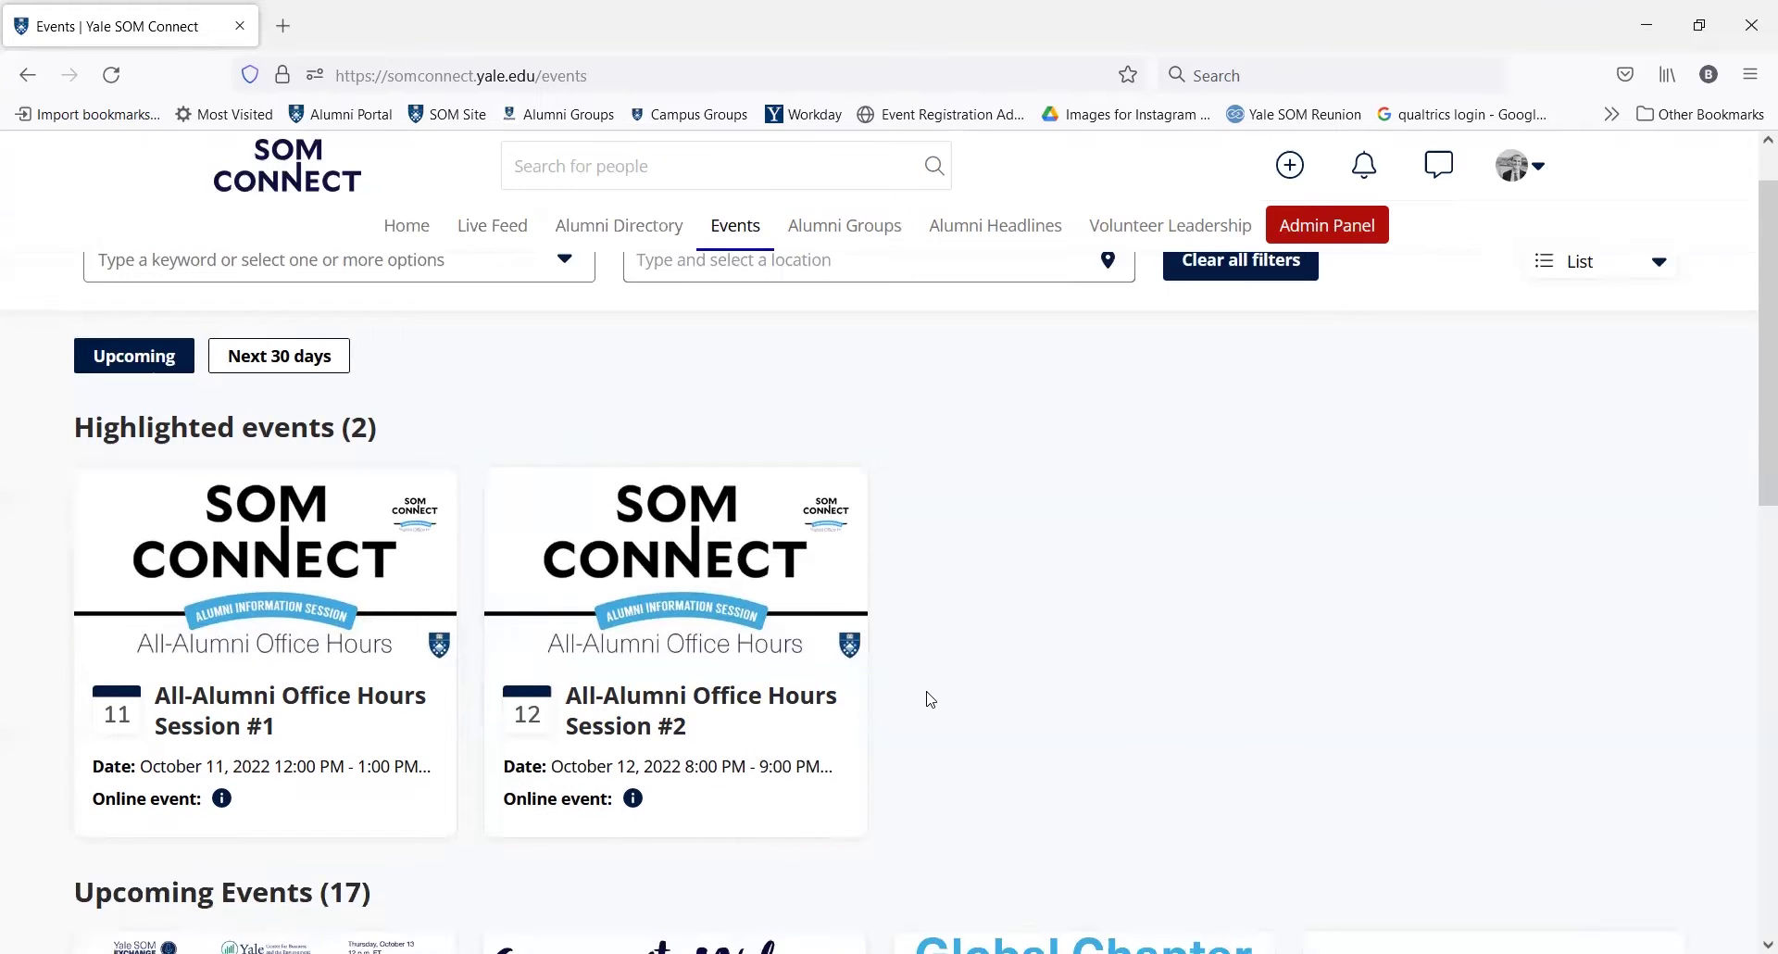
{"action": "scroll", "coordinate": [929, 699], "scroll_direction": "down", "scroll_amount": 3}
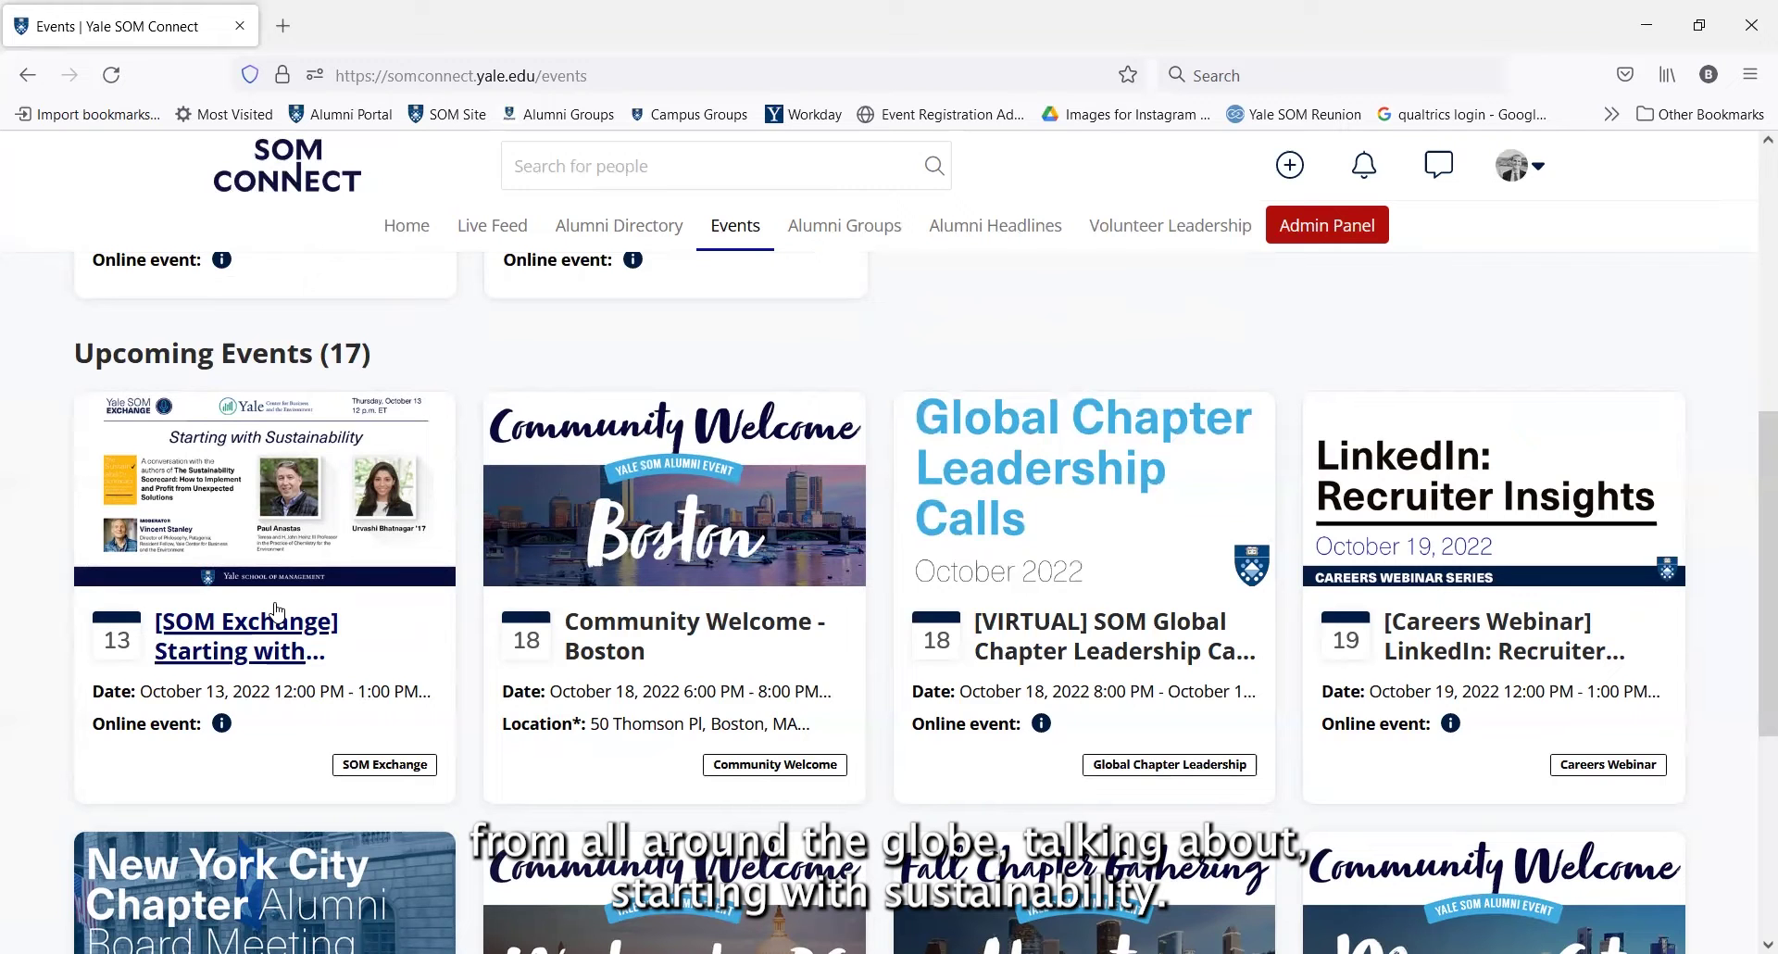
{"action": "scroll", "coordinate": [273, 616], "scroll_direction": "up", "scroll_amount": 3}
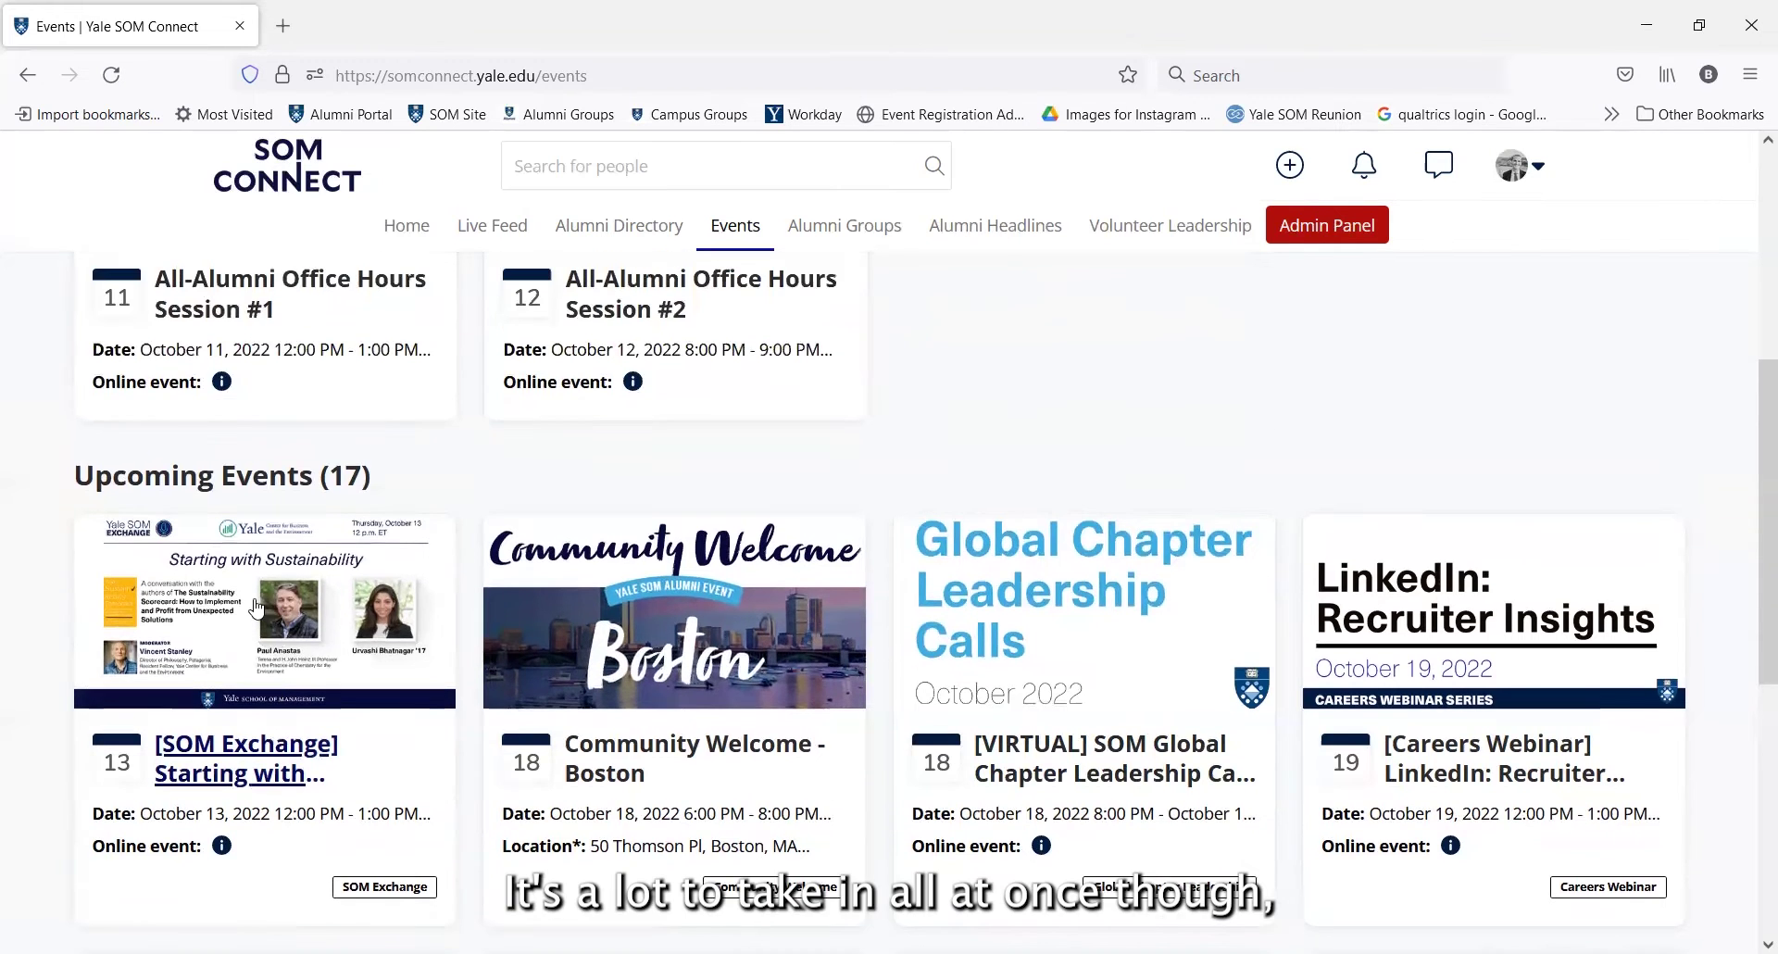
{"action": "scroll", "coordinate": [264, 639], "scroll_direction": "up", "scroll_amount": 2}
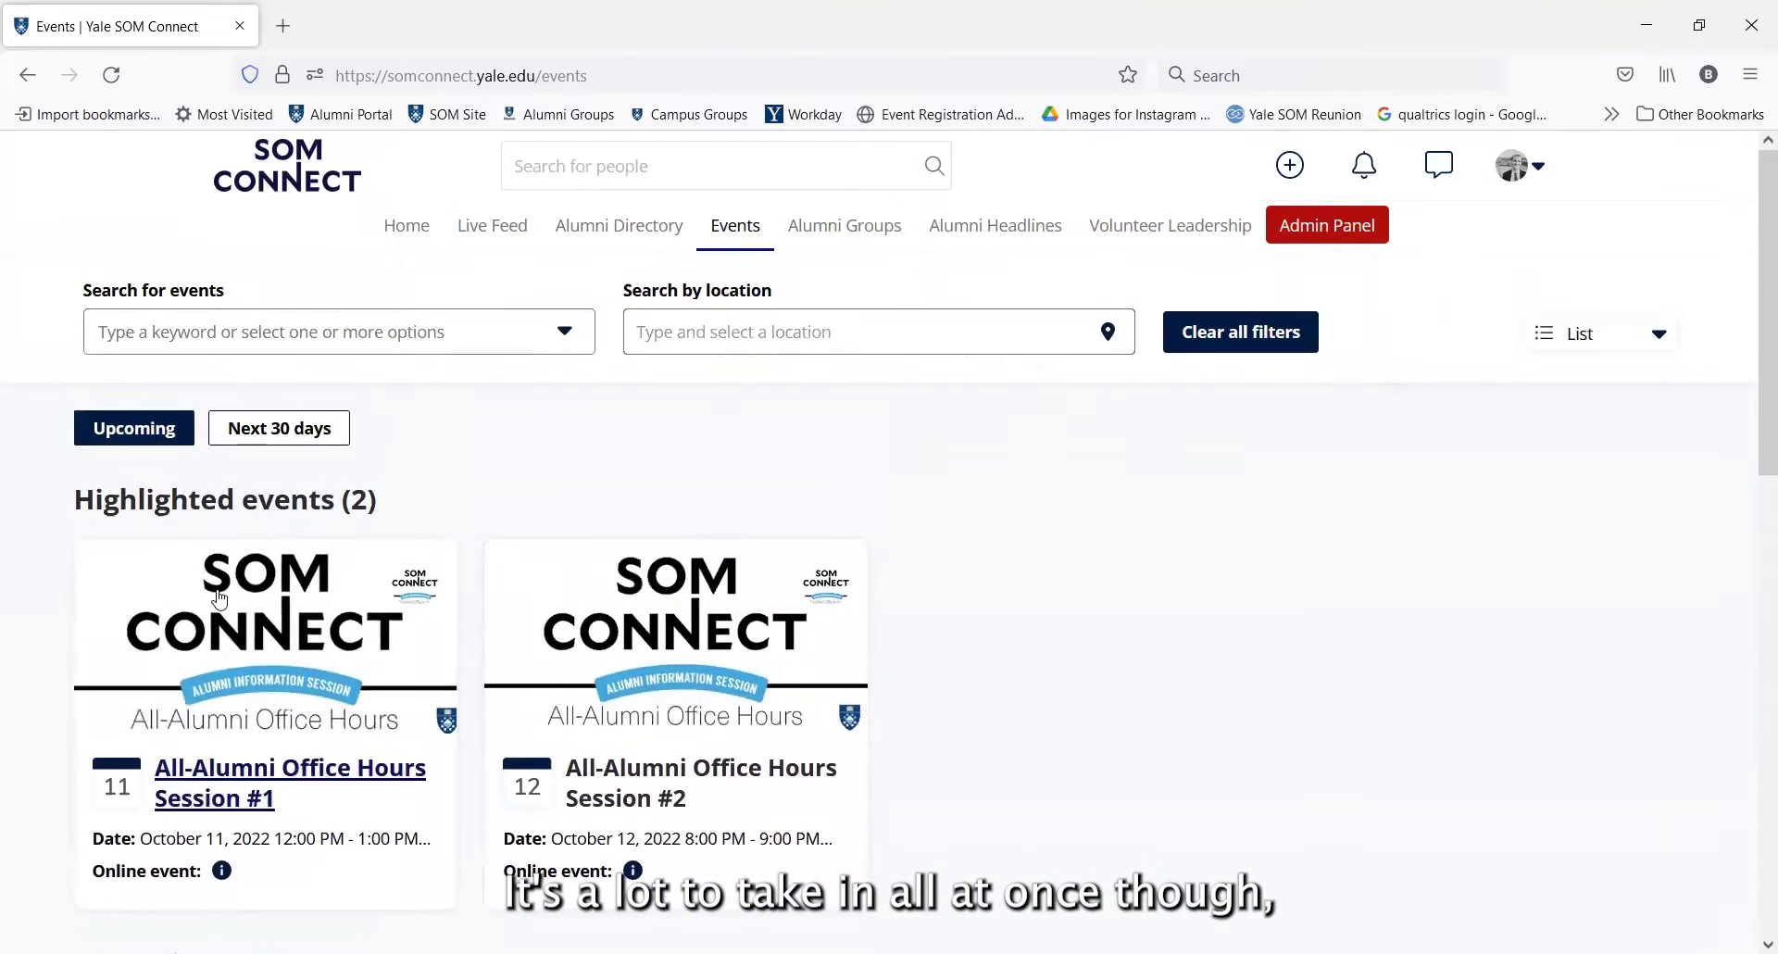
Filter the events to the next 30 days, look through them, and switch back to the upcoming events
{"action": "left_click", "coordinate": [290, 445]}
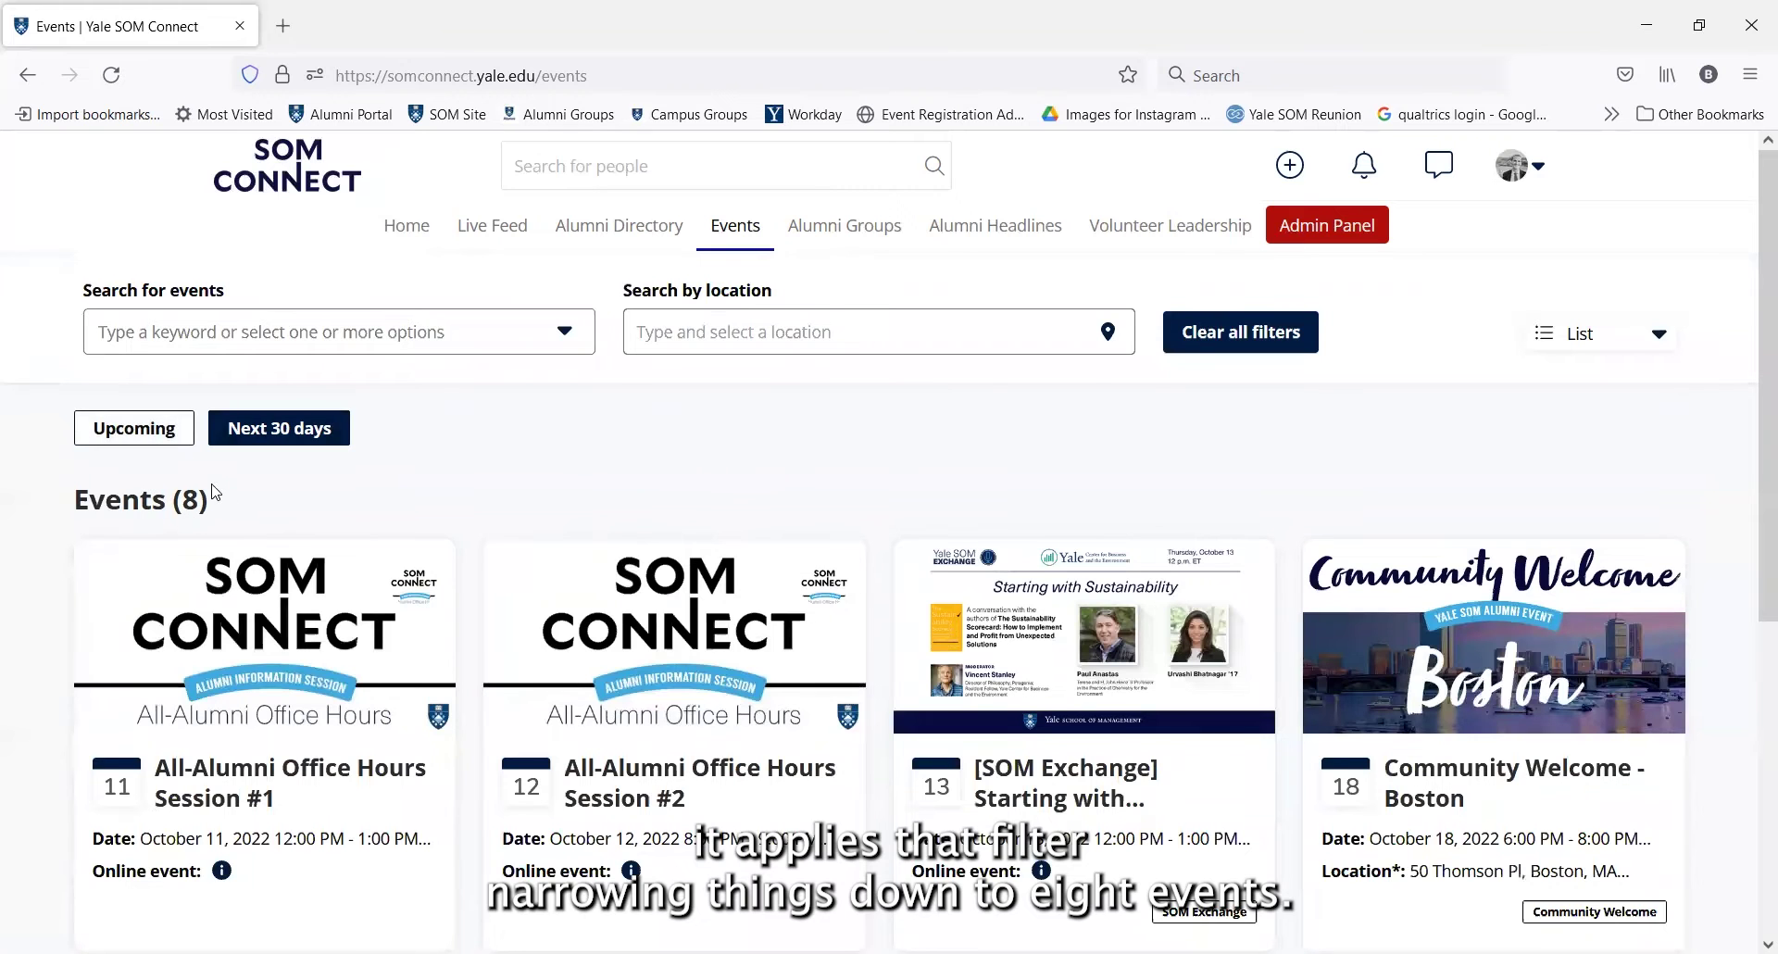
{"action": "scroll", "coordinate": [185, 515], "scroll_direction": "down", "scroll_amount": 2}
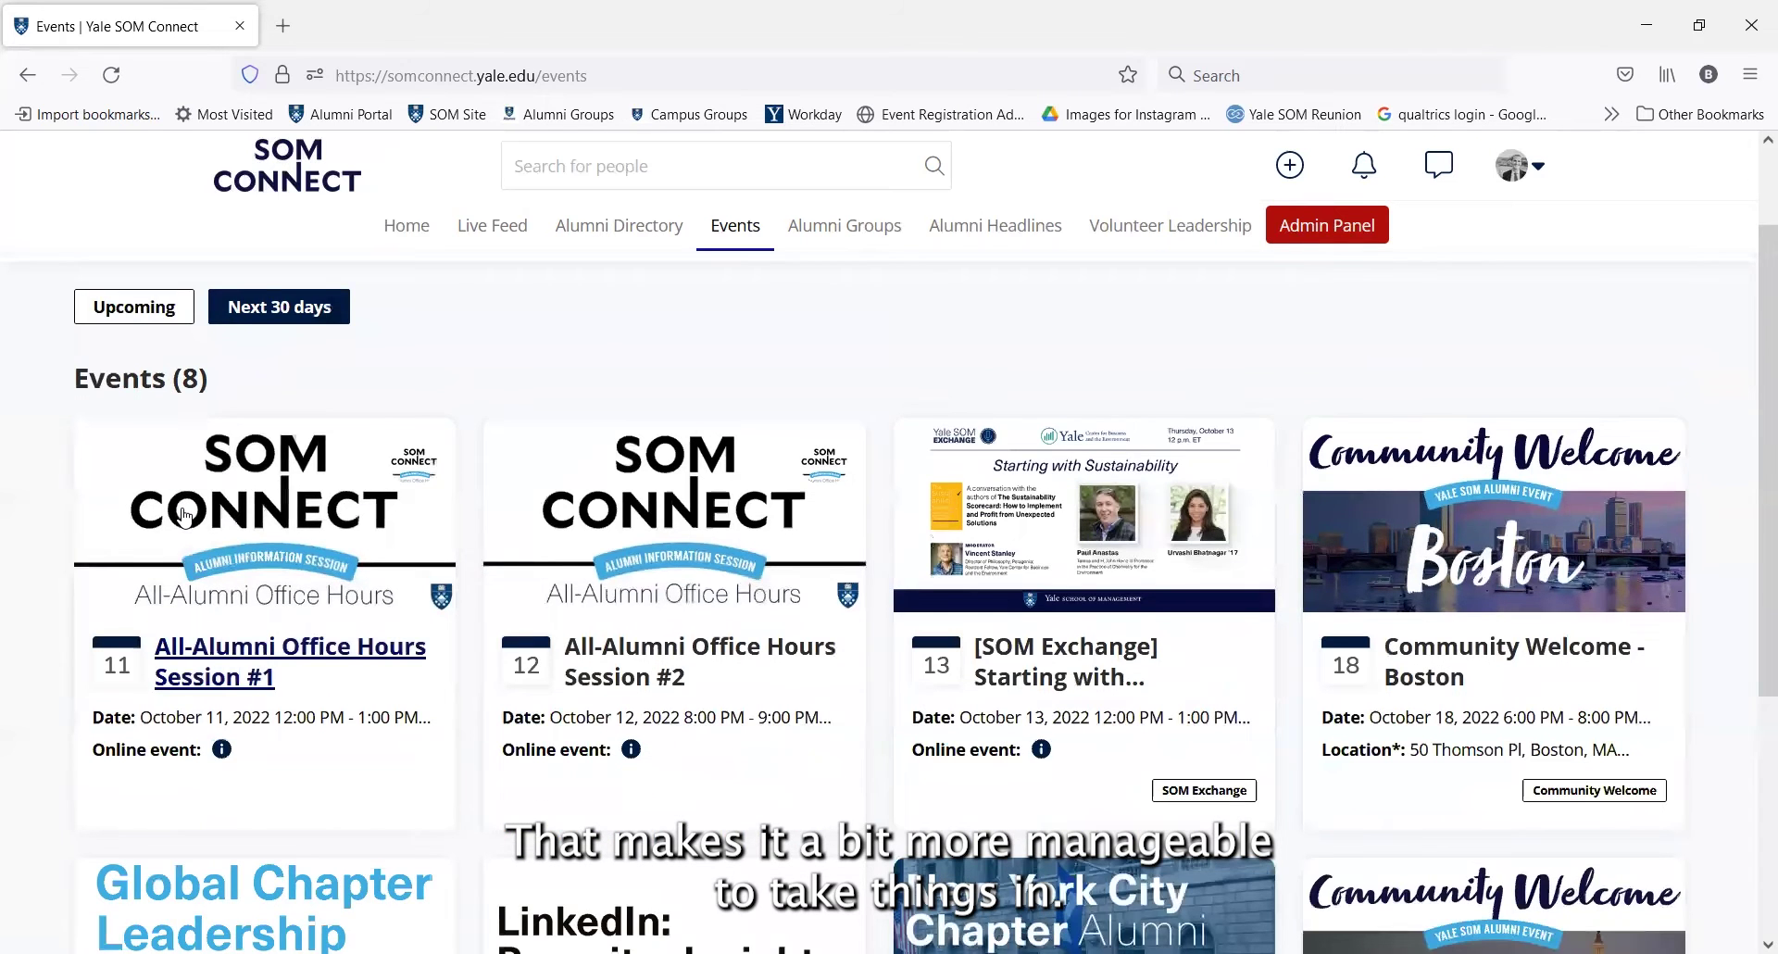
{"action": "scroll", "coordinate": [185, 515], "scroll_direction": "down", "scroll_amount": 2}
{"action": "scroll", "coordinate": [185, 516], "scroll_direction": "up", "scroll_amount": 4}
{"action": "left_click", "coordinate": [172, 442]}
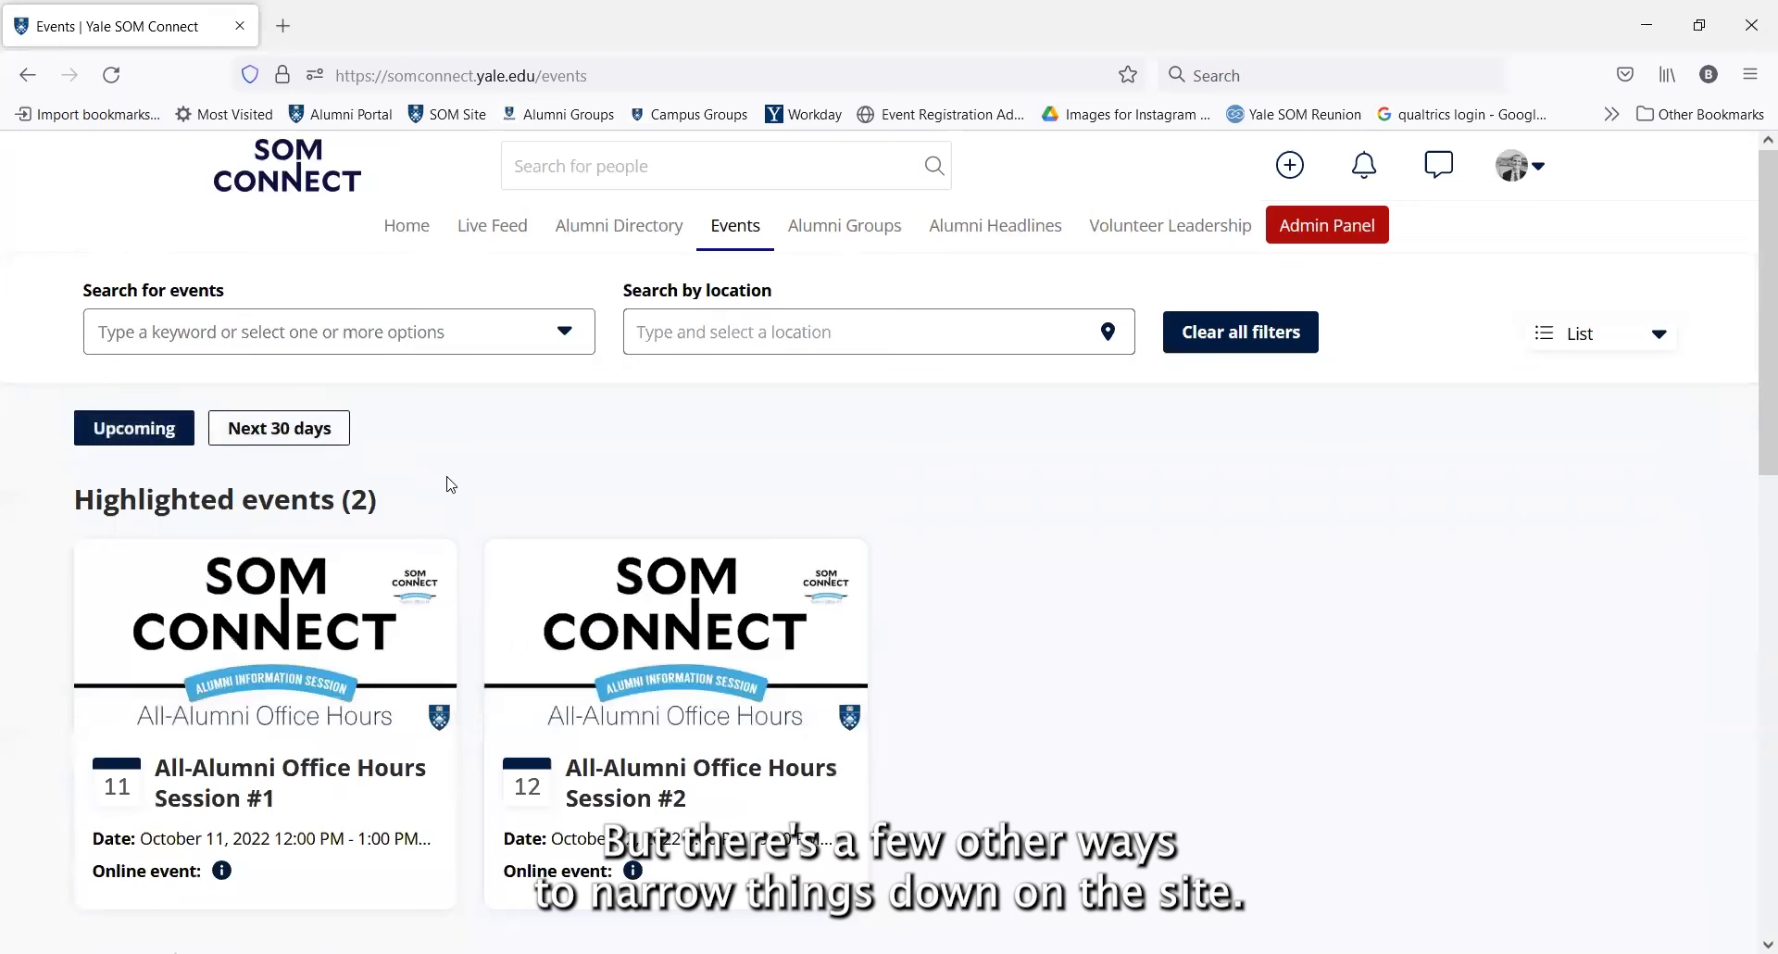
Filter the events by the Careers Webinar tag, then remove that tag from the event search
{"action": "left_click", "coordinate": [561, 335]}
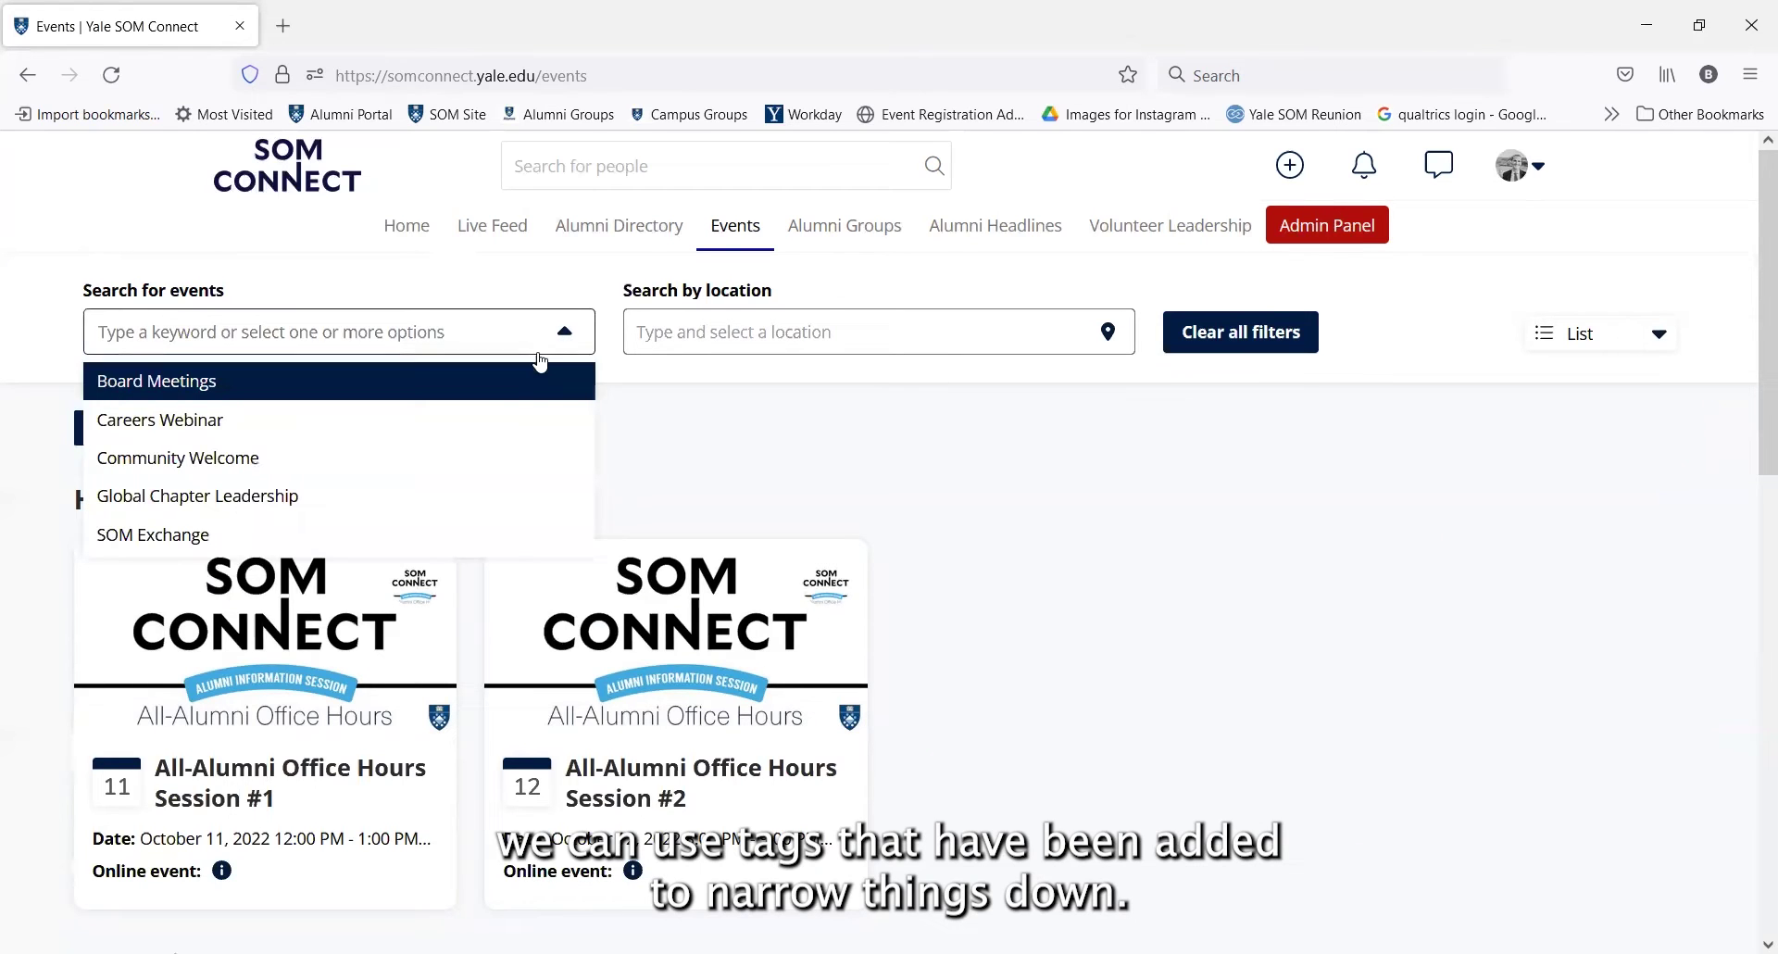
{"action": "left_click", "coordinate": [506, 430]}
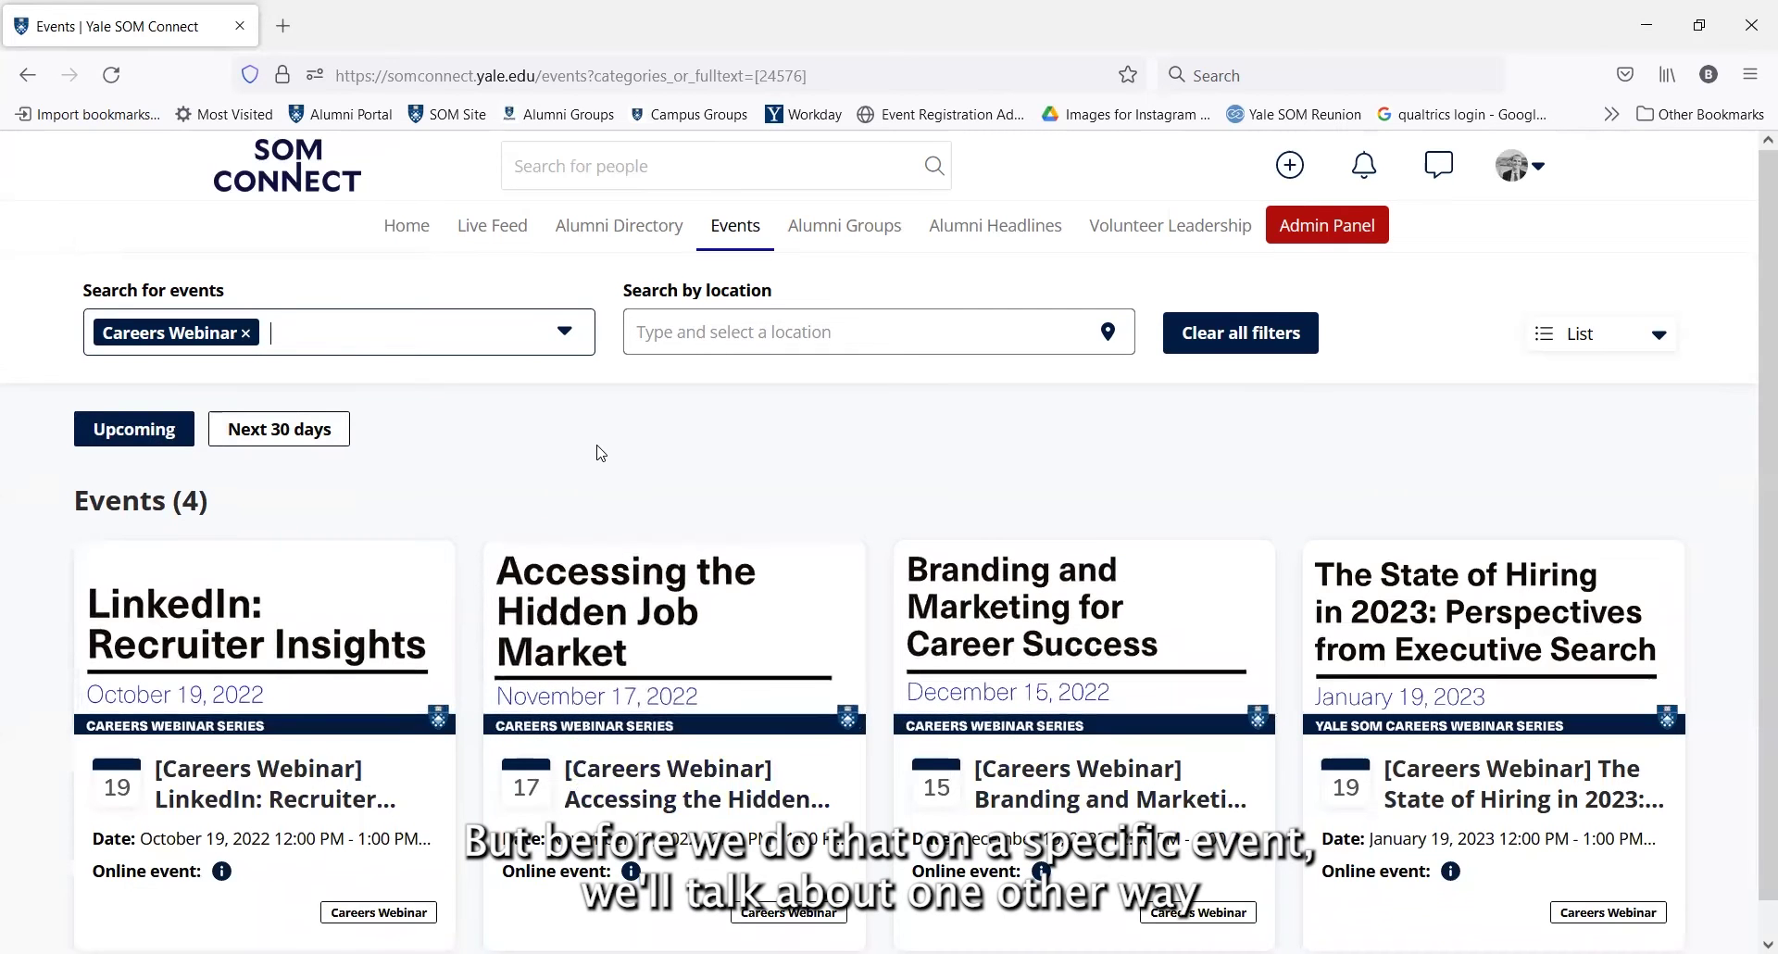
{"action": "left_click", "coordinate": [246, 333]}
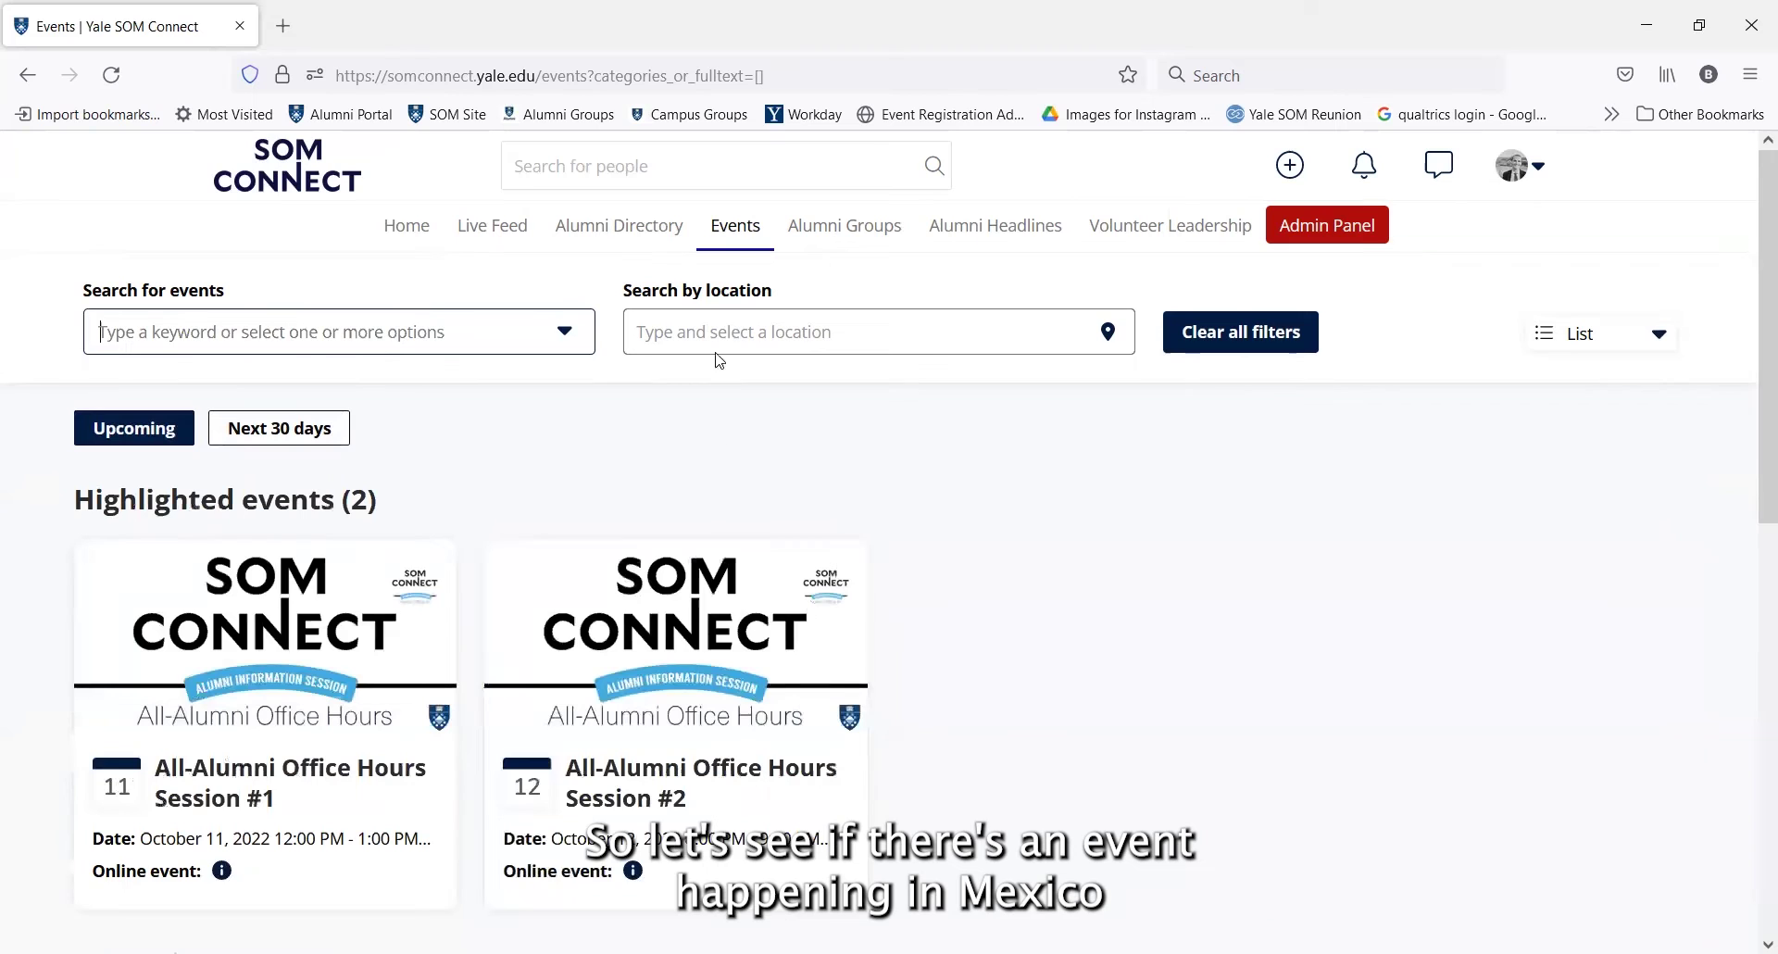
Filter the events by the location Mexico and open the Community Welcome - Mexico City event page
{"action": "left_click", "coordinate": [716, 344]}
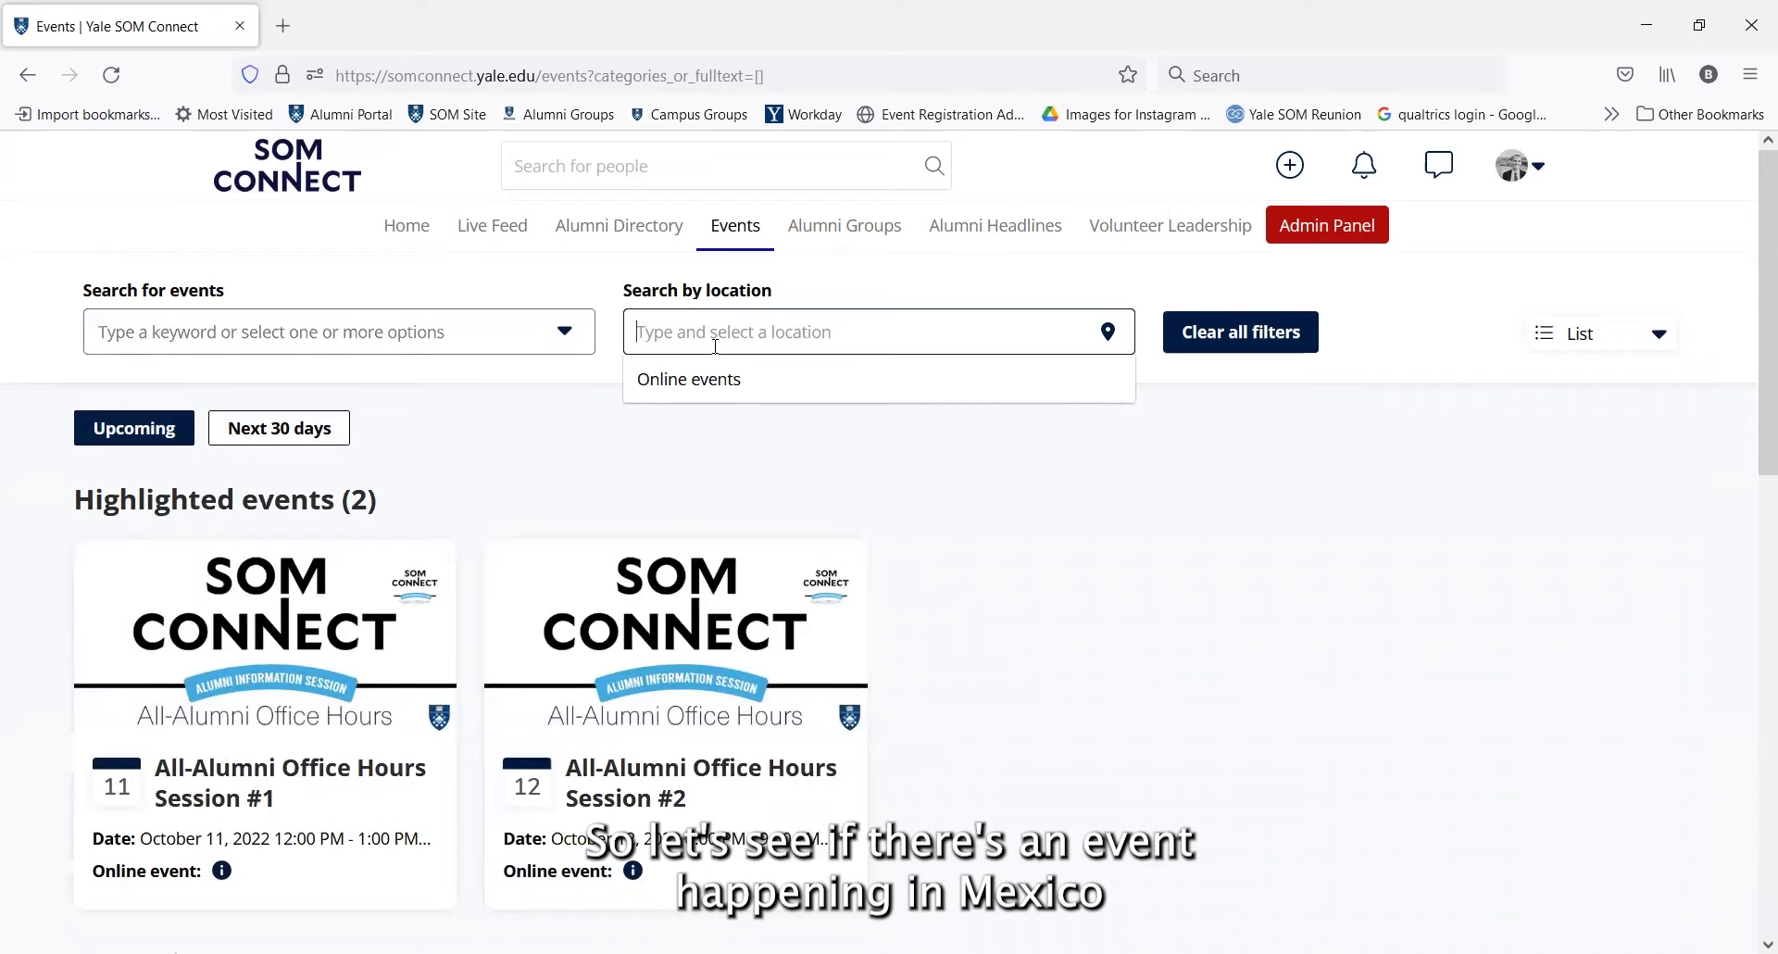
{"action": "type", "text": "Mexi"}
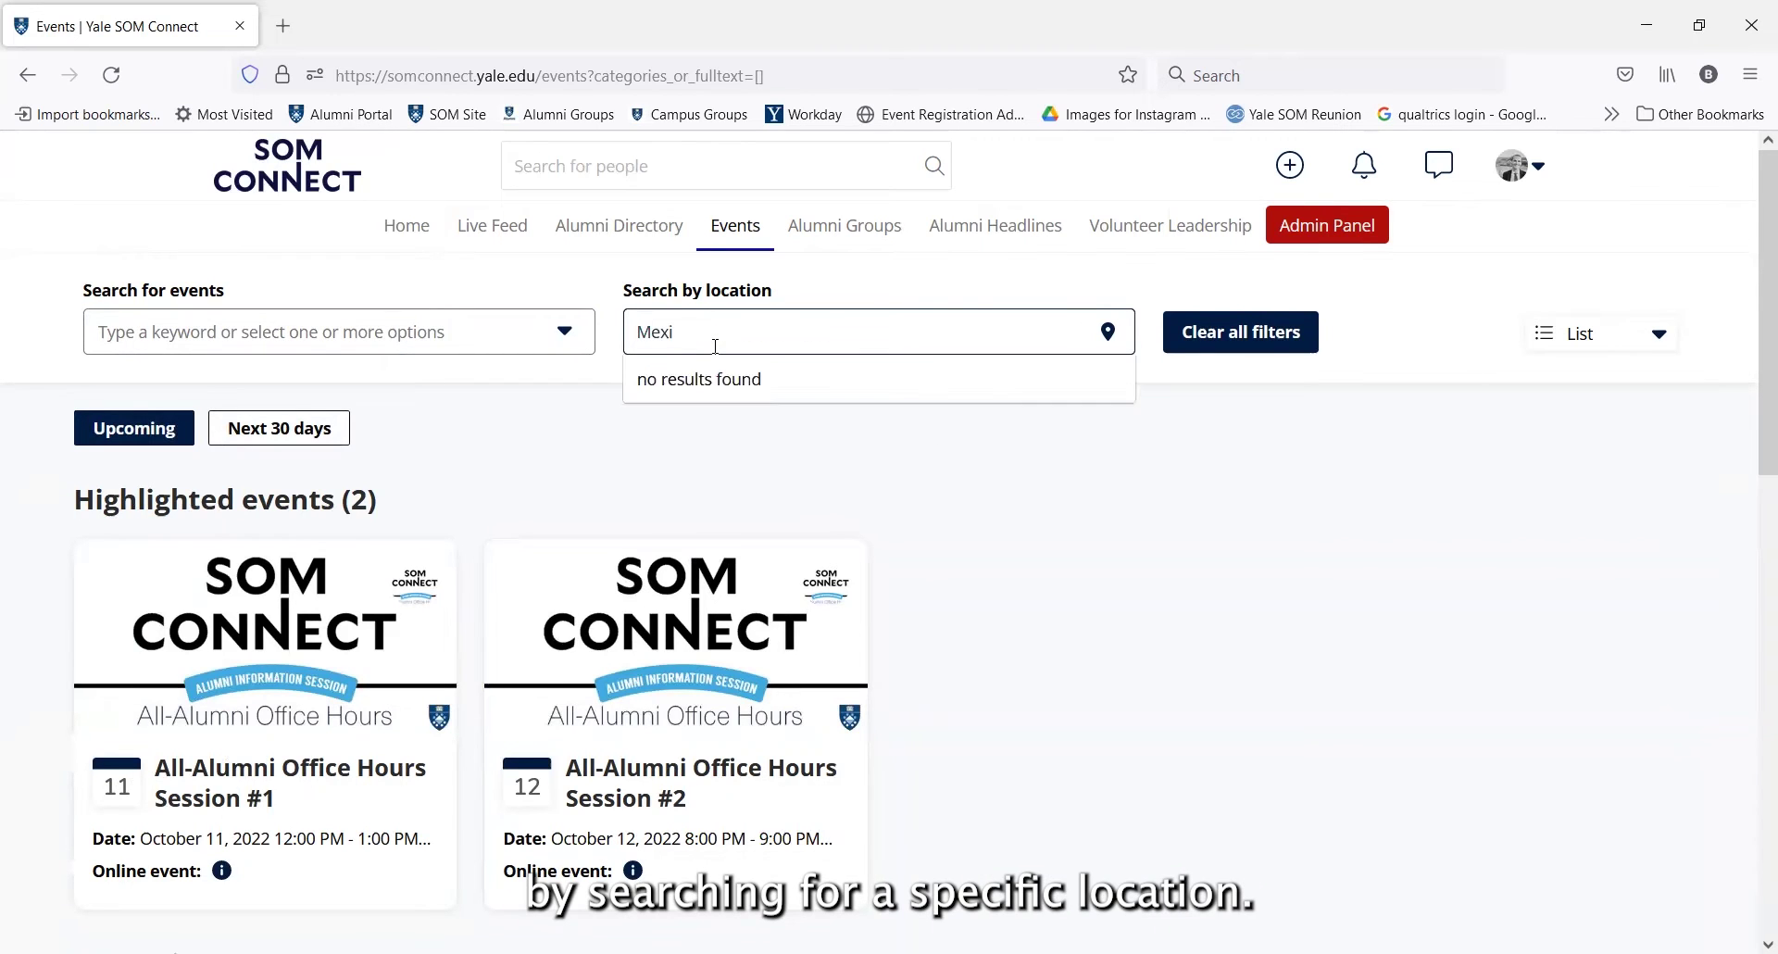
{"action": "type", "text": "co"}
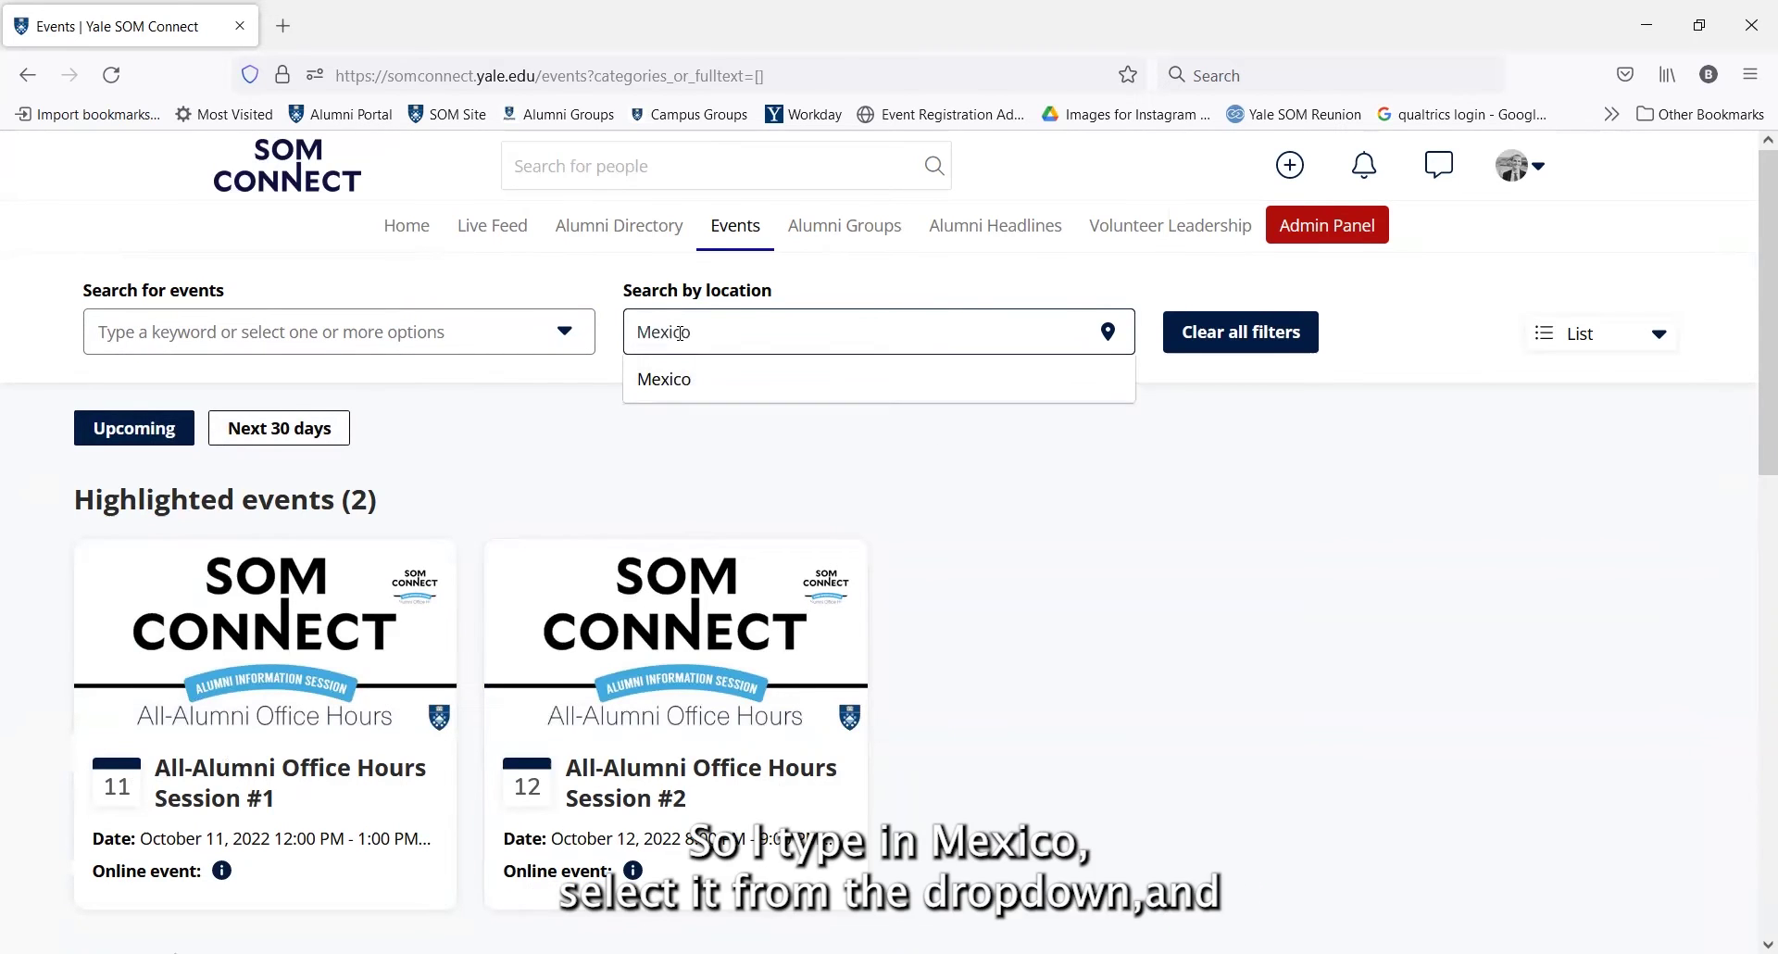
{"action": "left_click", "coordinate": [705, 380]}
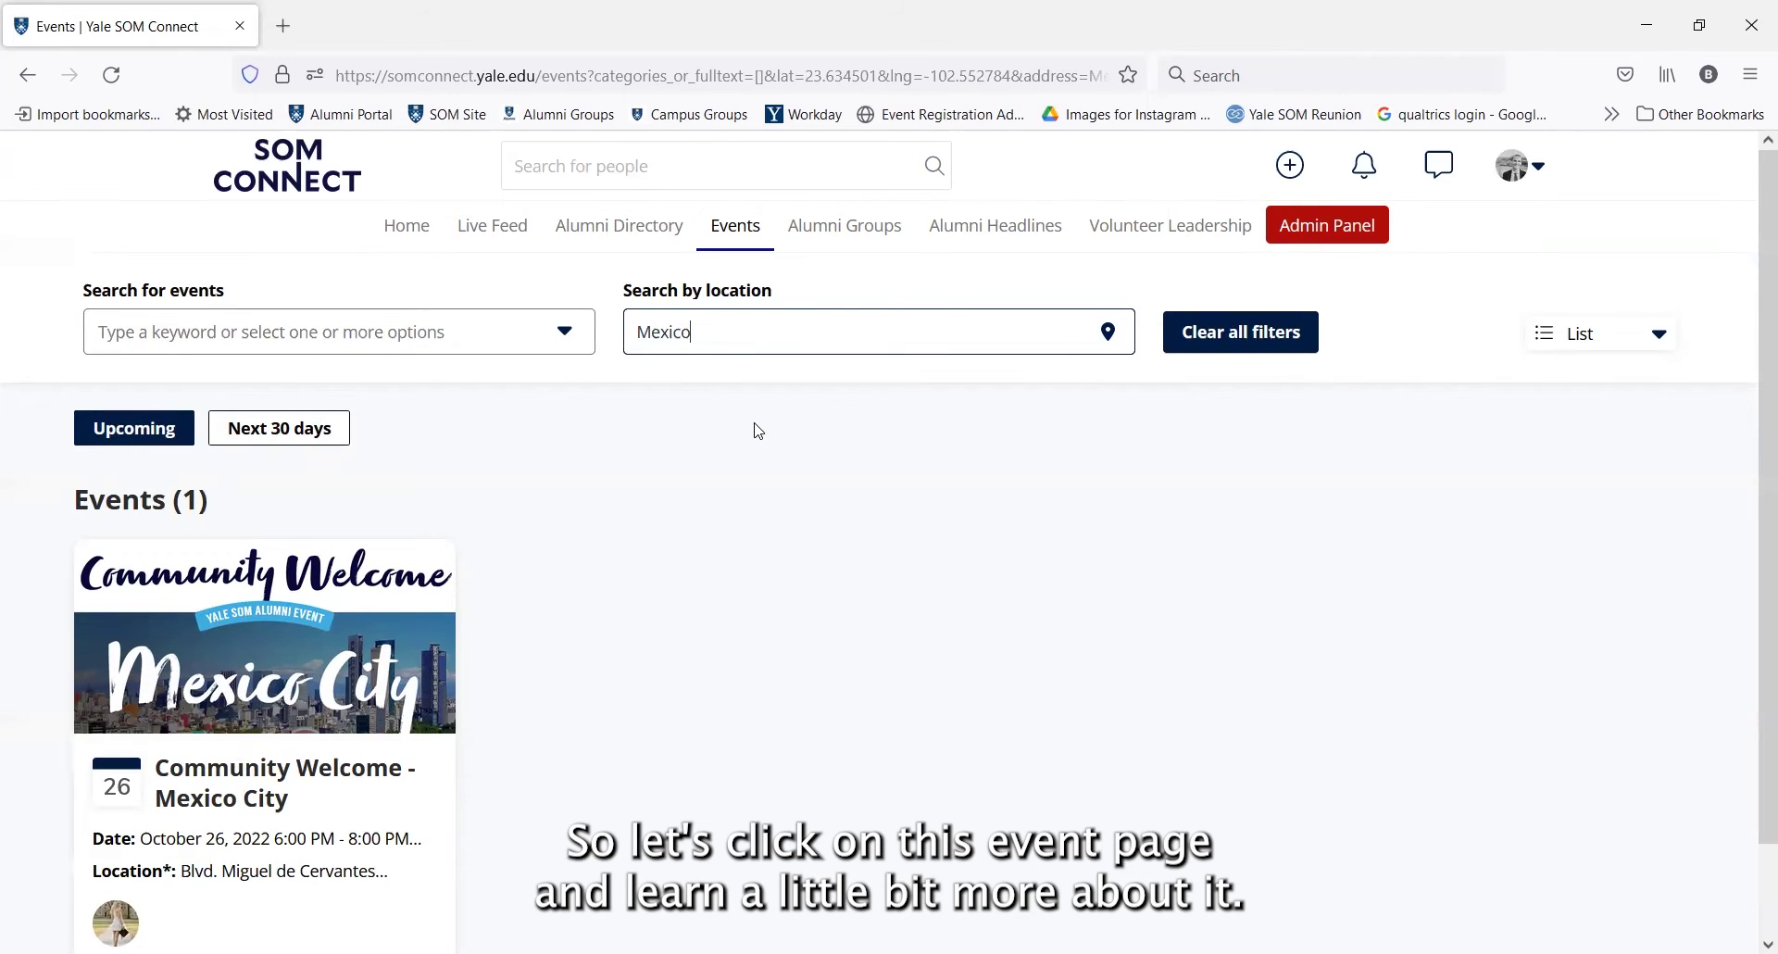
{"action": "scroll", "coordinate": [278, 602], "scroll_direction": "down", "scroll_amount": 1}
{"action": "left_click", "coordinate": [349, 663]}
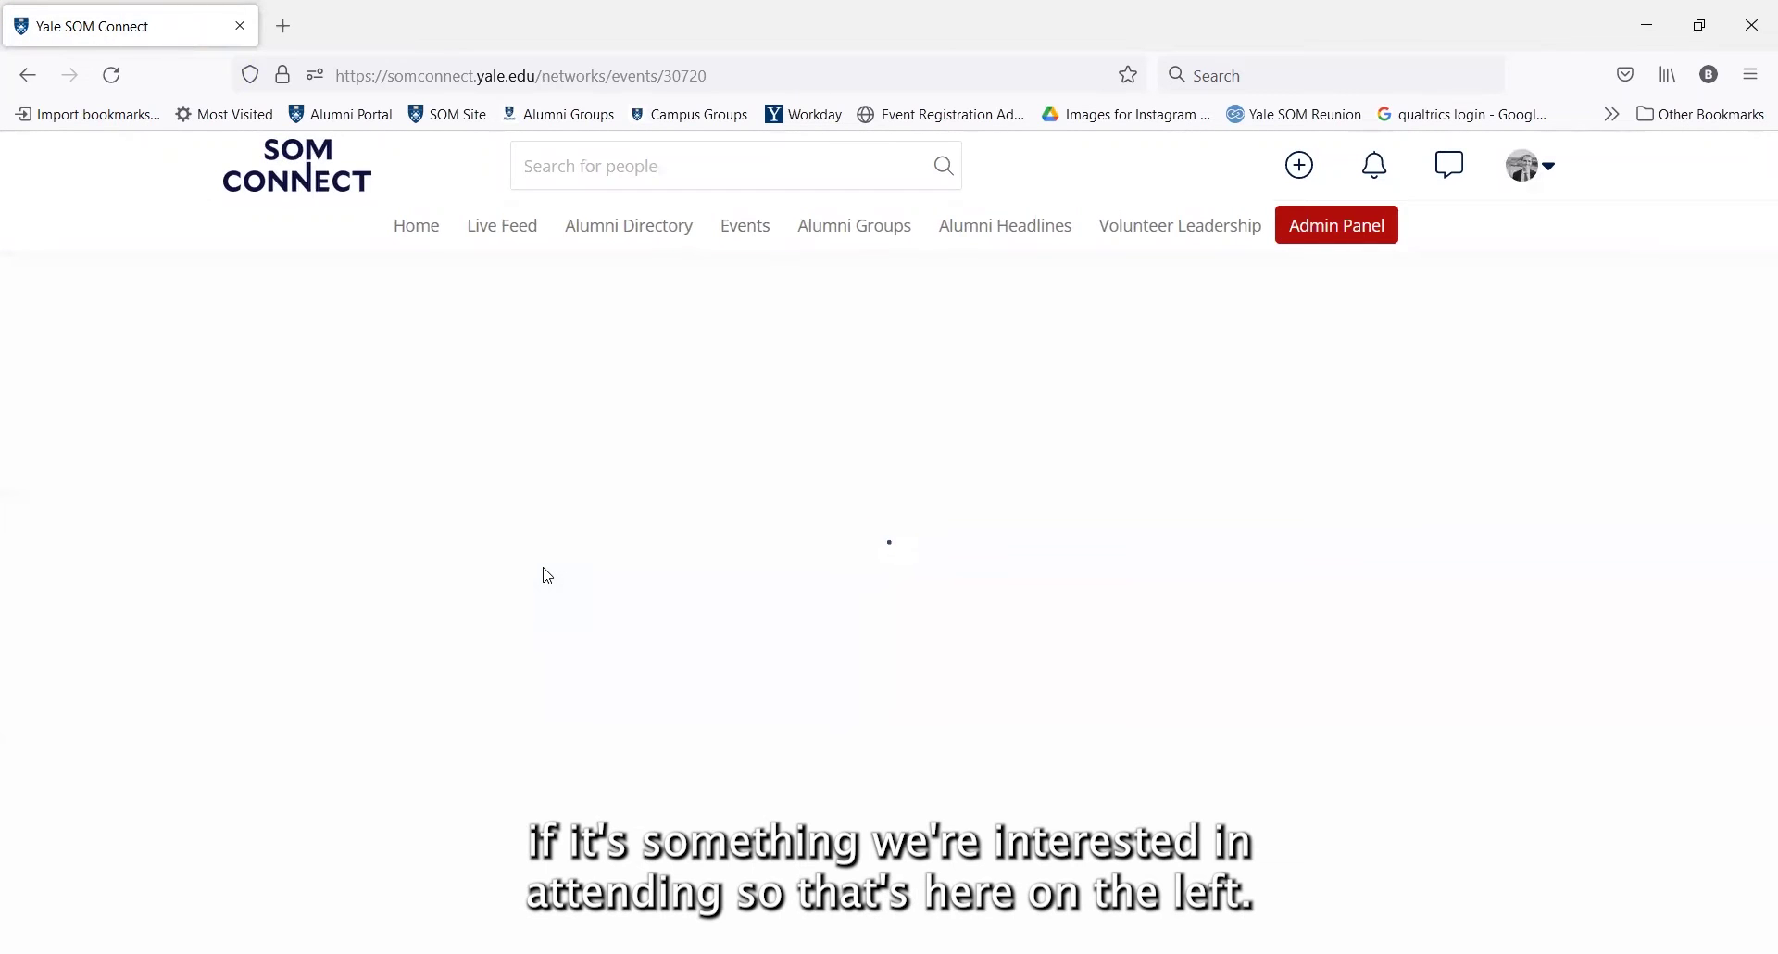
Review the Mexico City event's description, indoor or outdoor location, ticket prices and venue map
{"action": "scroll", "coordinate": [543, 565], "scroll_direction": "down", "scroll_amount": 5}
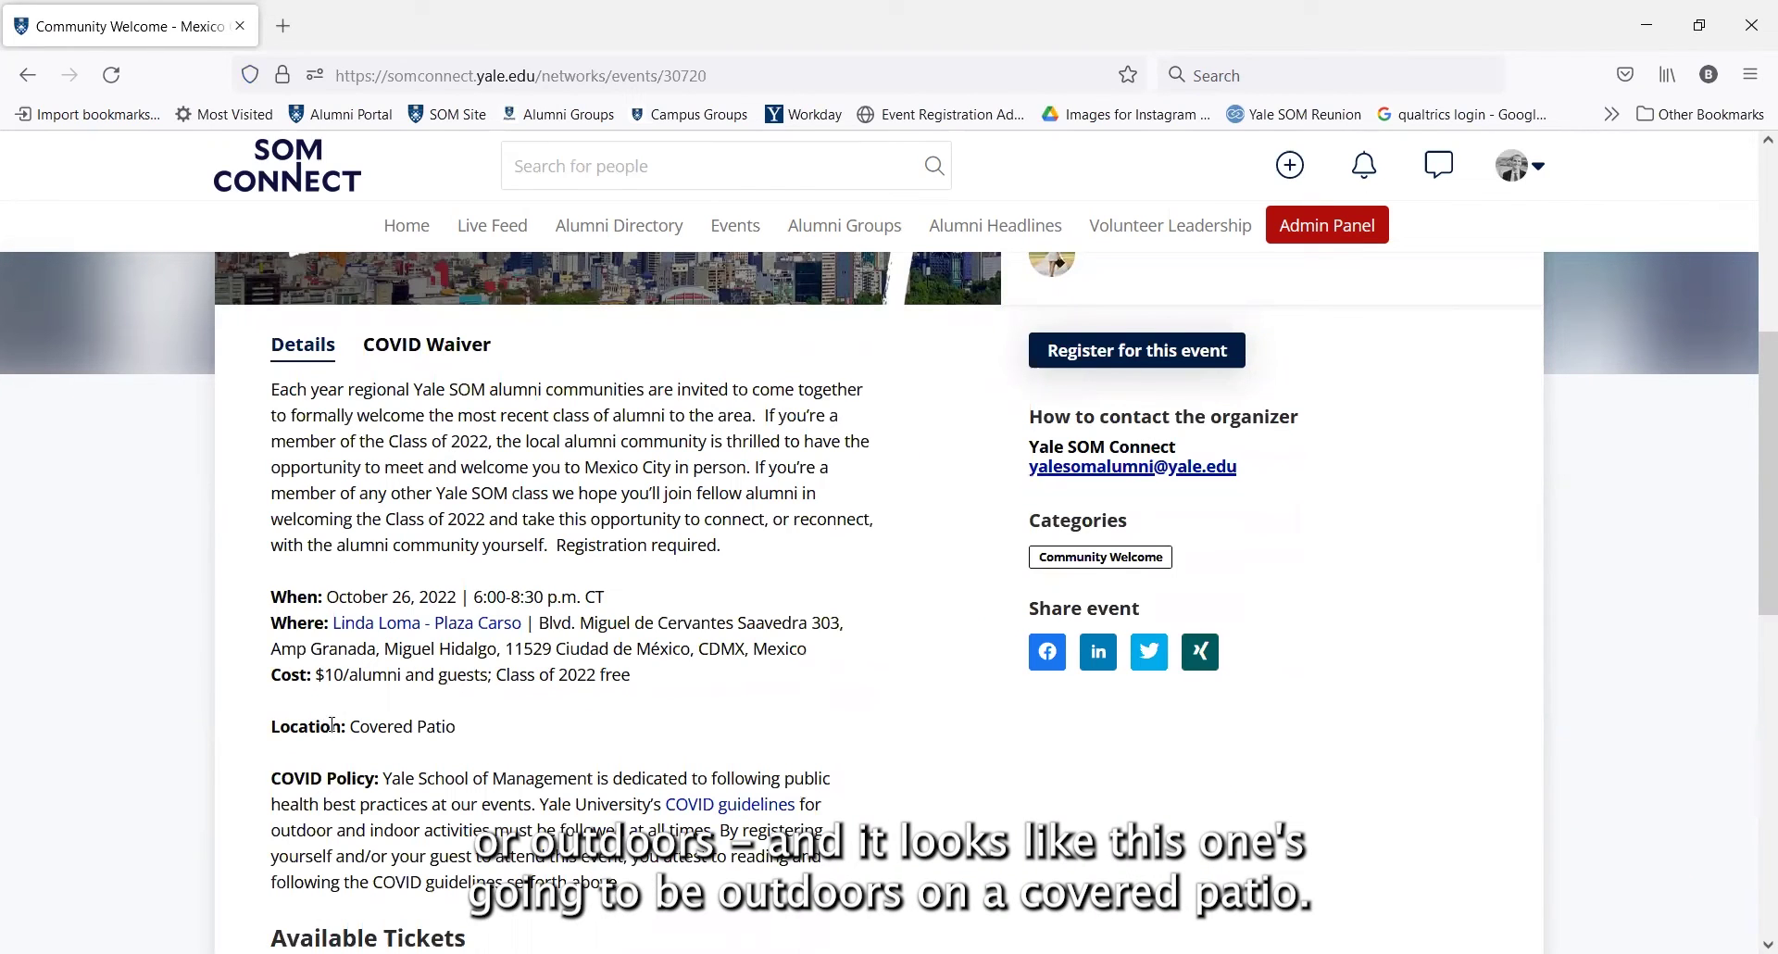
{"action": "left_click_drag", "start_coordinate": [333, 724], "coordinate": [416, 726]}
{"action": "scroll", "coordinate": [508, 722], "scroll_direction": "down", "scroll_amount": 3}
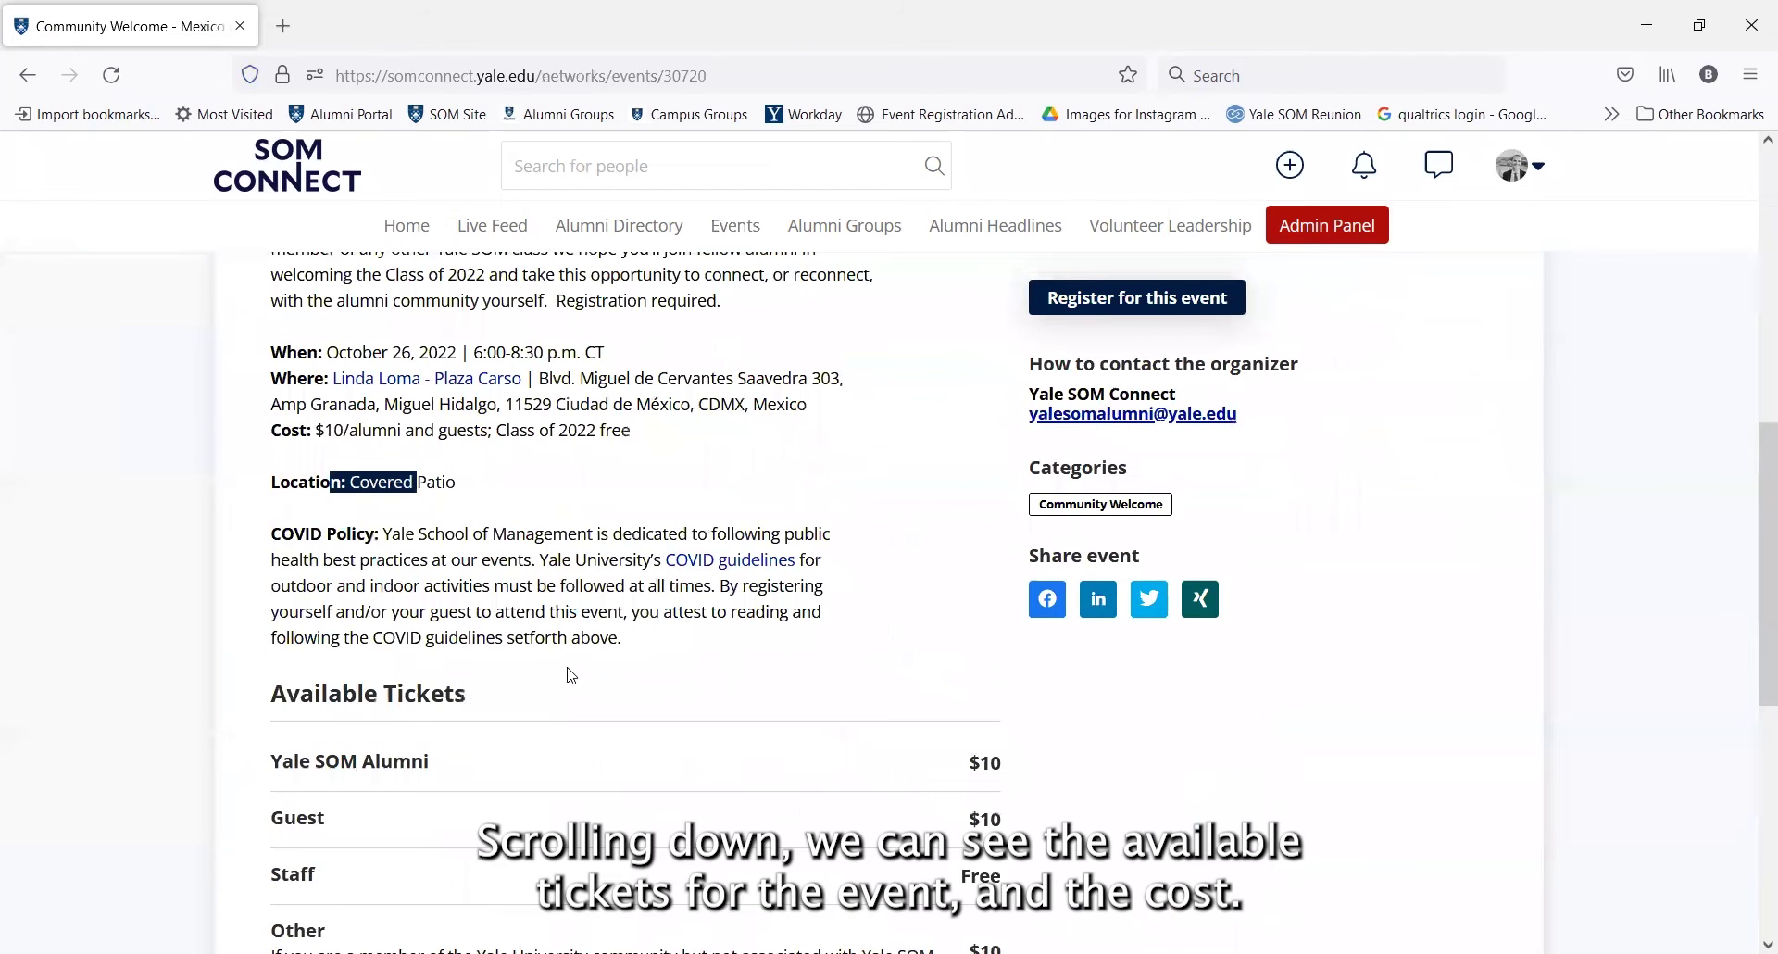
{"action": "scroll", "coordinate": [571, 675], "scroll_direction": "down", "scroll_amount": 3}
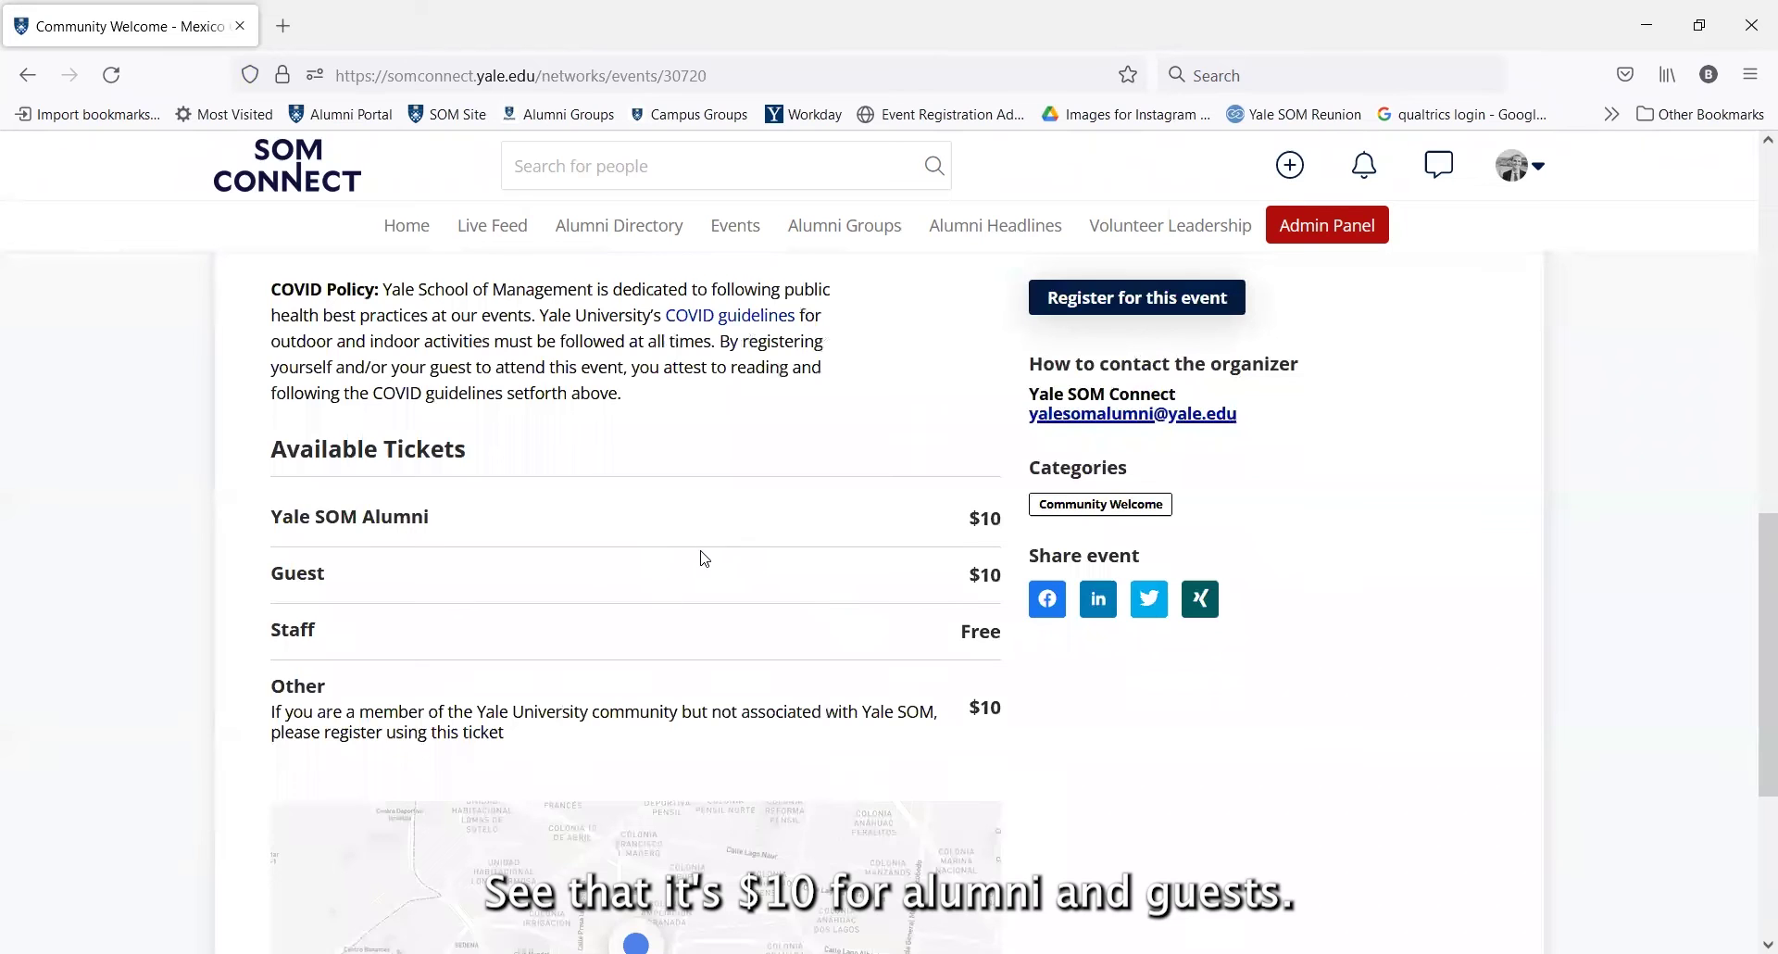
{"action": "scroll", "coordinate": [704, 557], "scroll_direction": "down", "scroll_amount": 3}
{"action": "scroll", "coordinate": [693, 525], "scroll_direction": "down", "scroll_amount": 2}
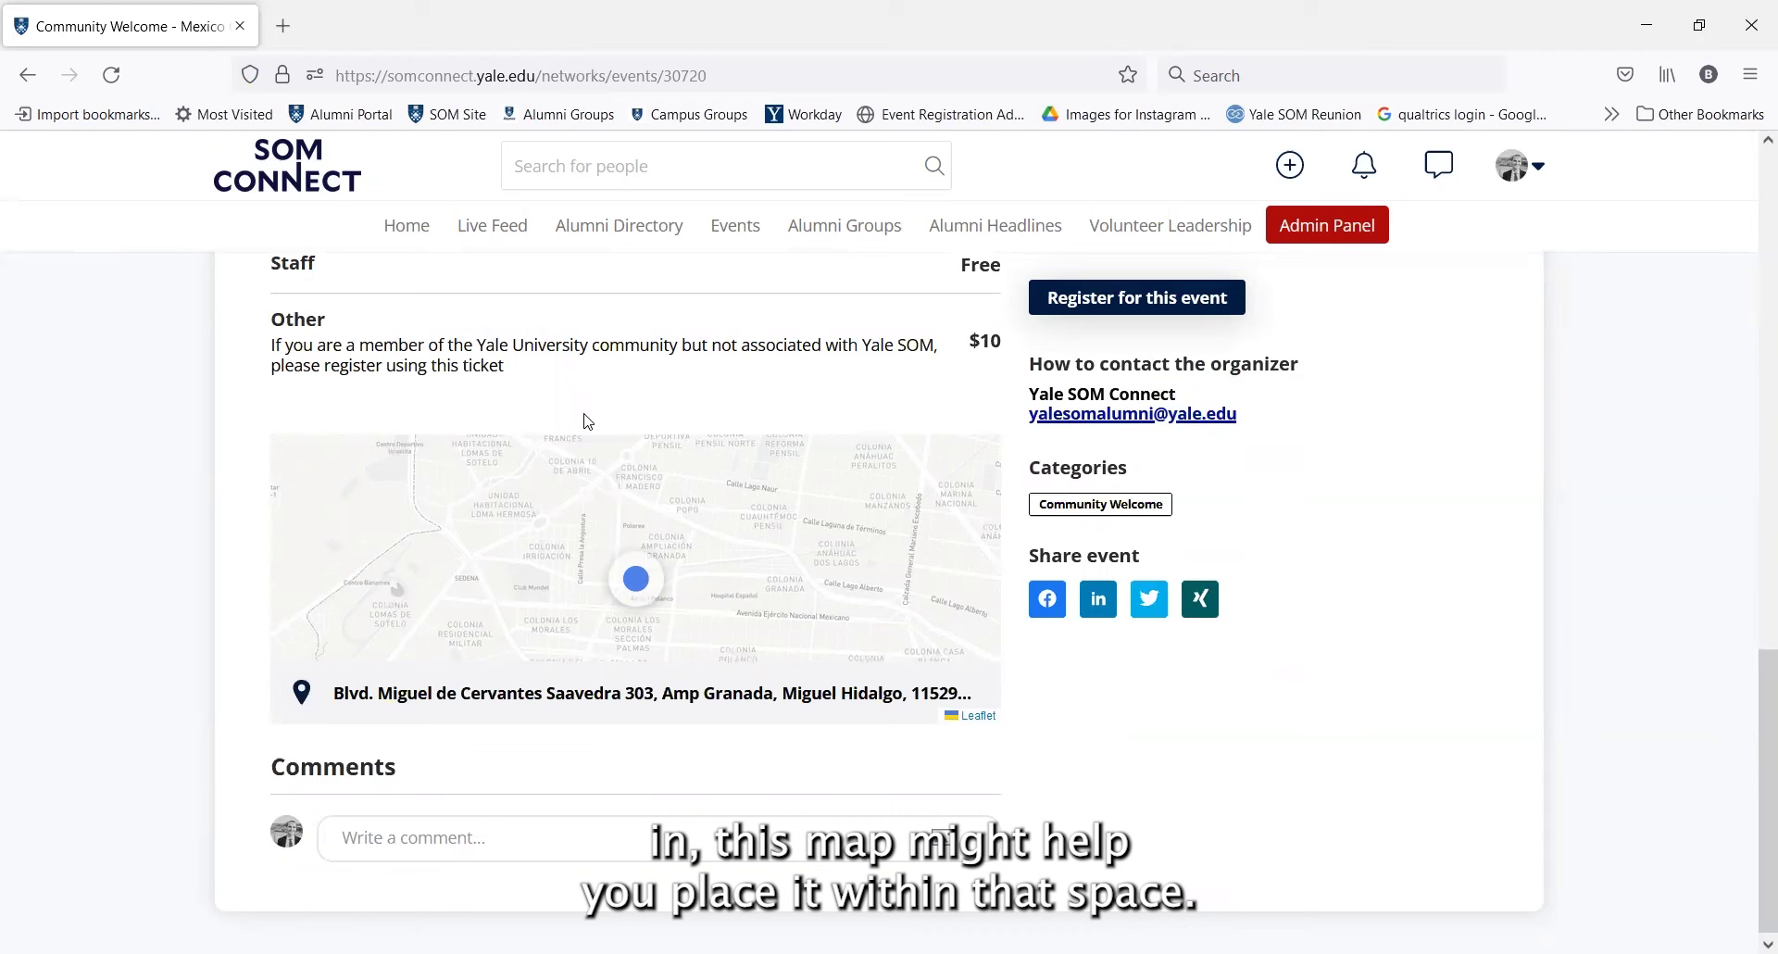
View the list of people already registered for the Mexico City event, and close it
{"action": "scroll", "coordinate": [701, 597], "scroll_direction": "up", "scroll_amount": 3}
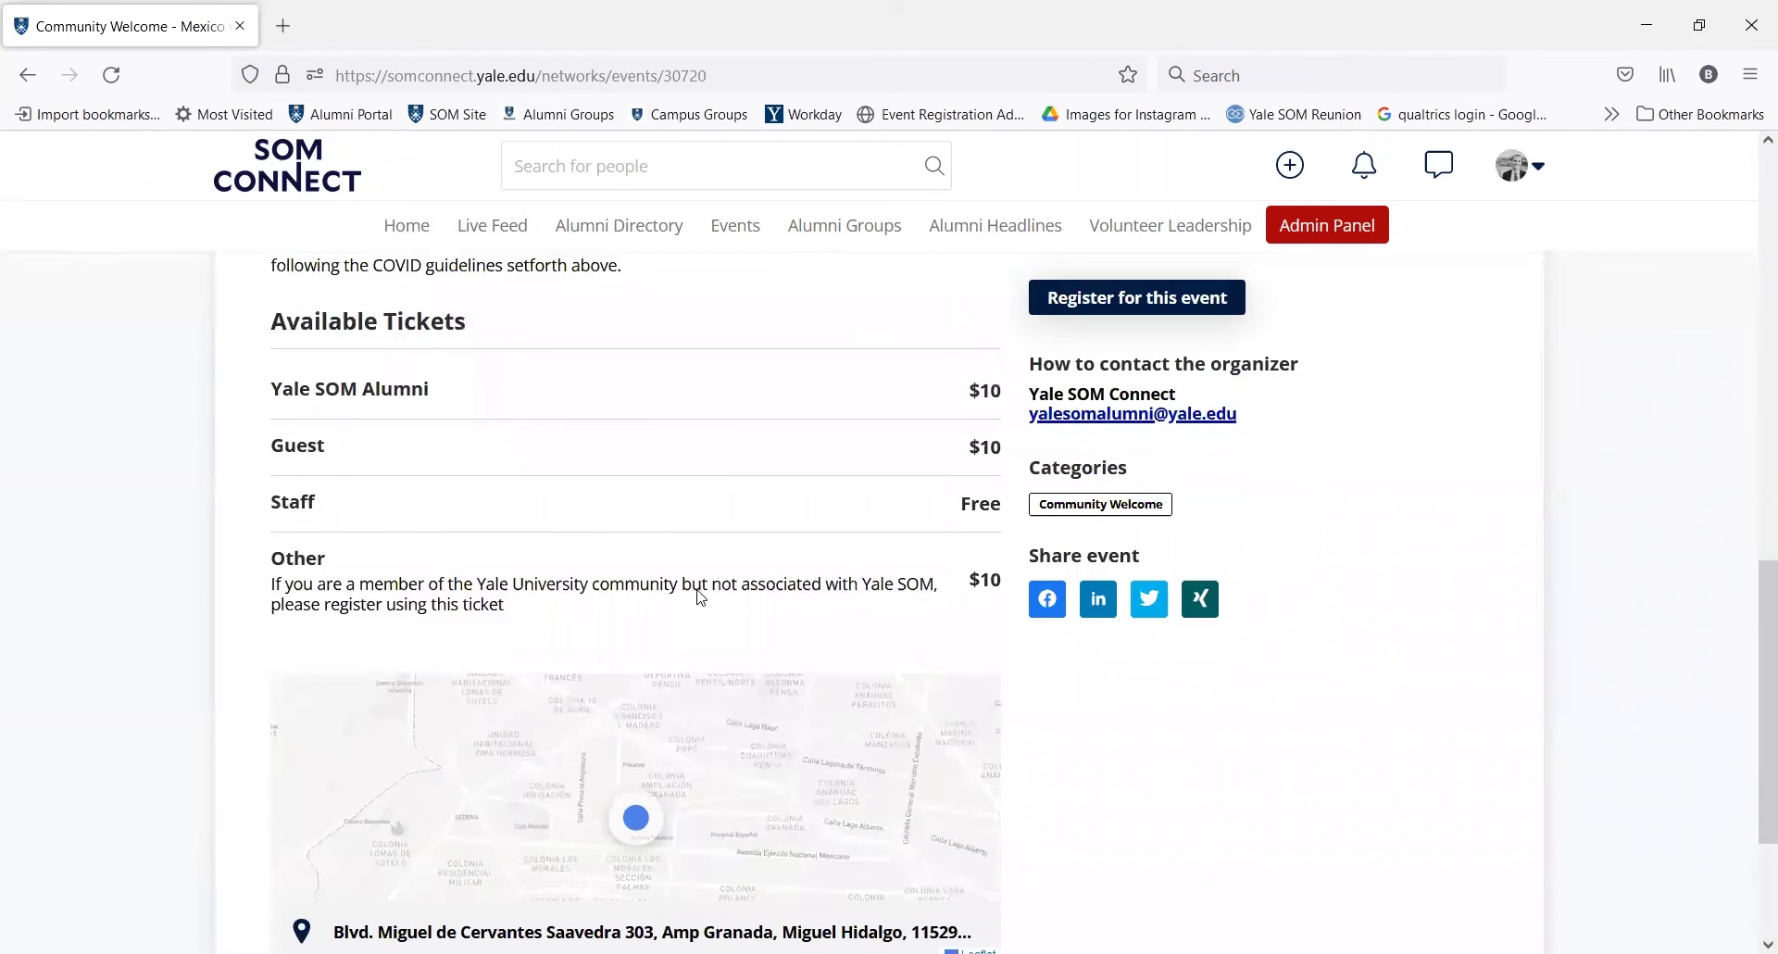
{"action": "scroll", "coordinate": [701, 597], "scroll_direction": "up", "scroll_amount": 9}
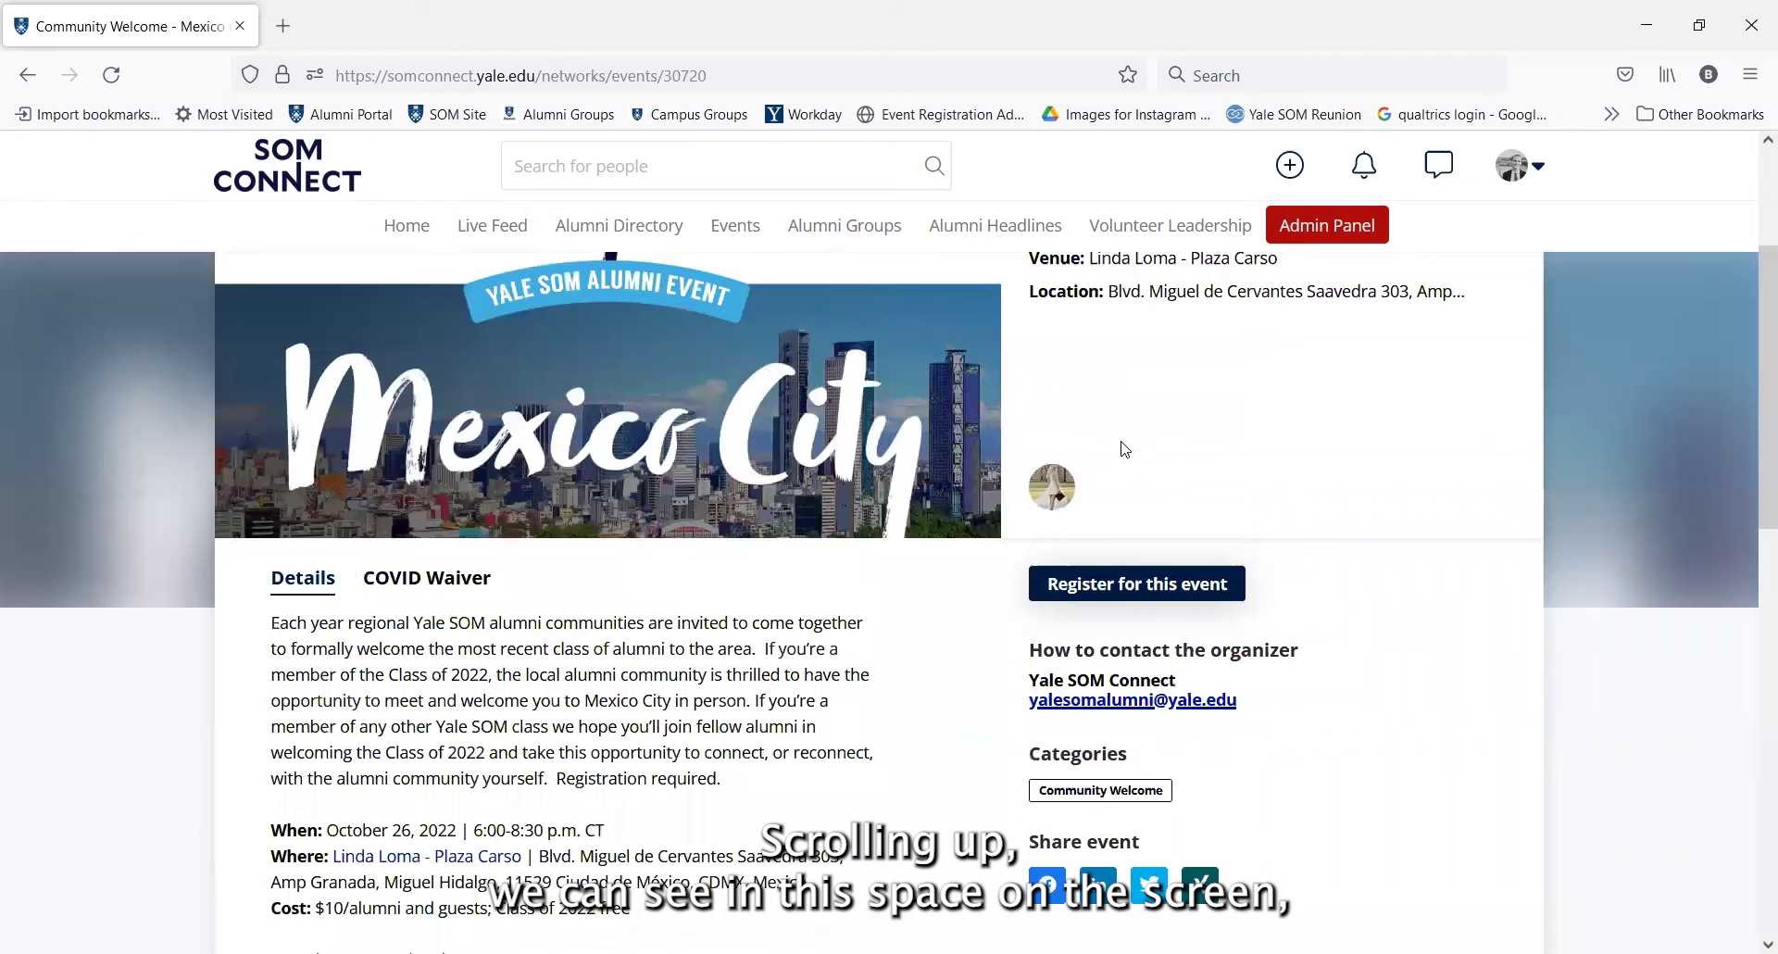
{"action": "scroll", "coordinate": [1148, 454], "scroll_direction": "up", "scroll_amount": 2}
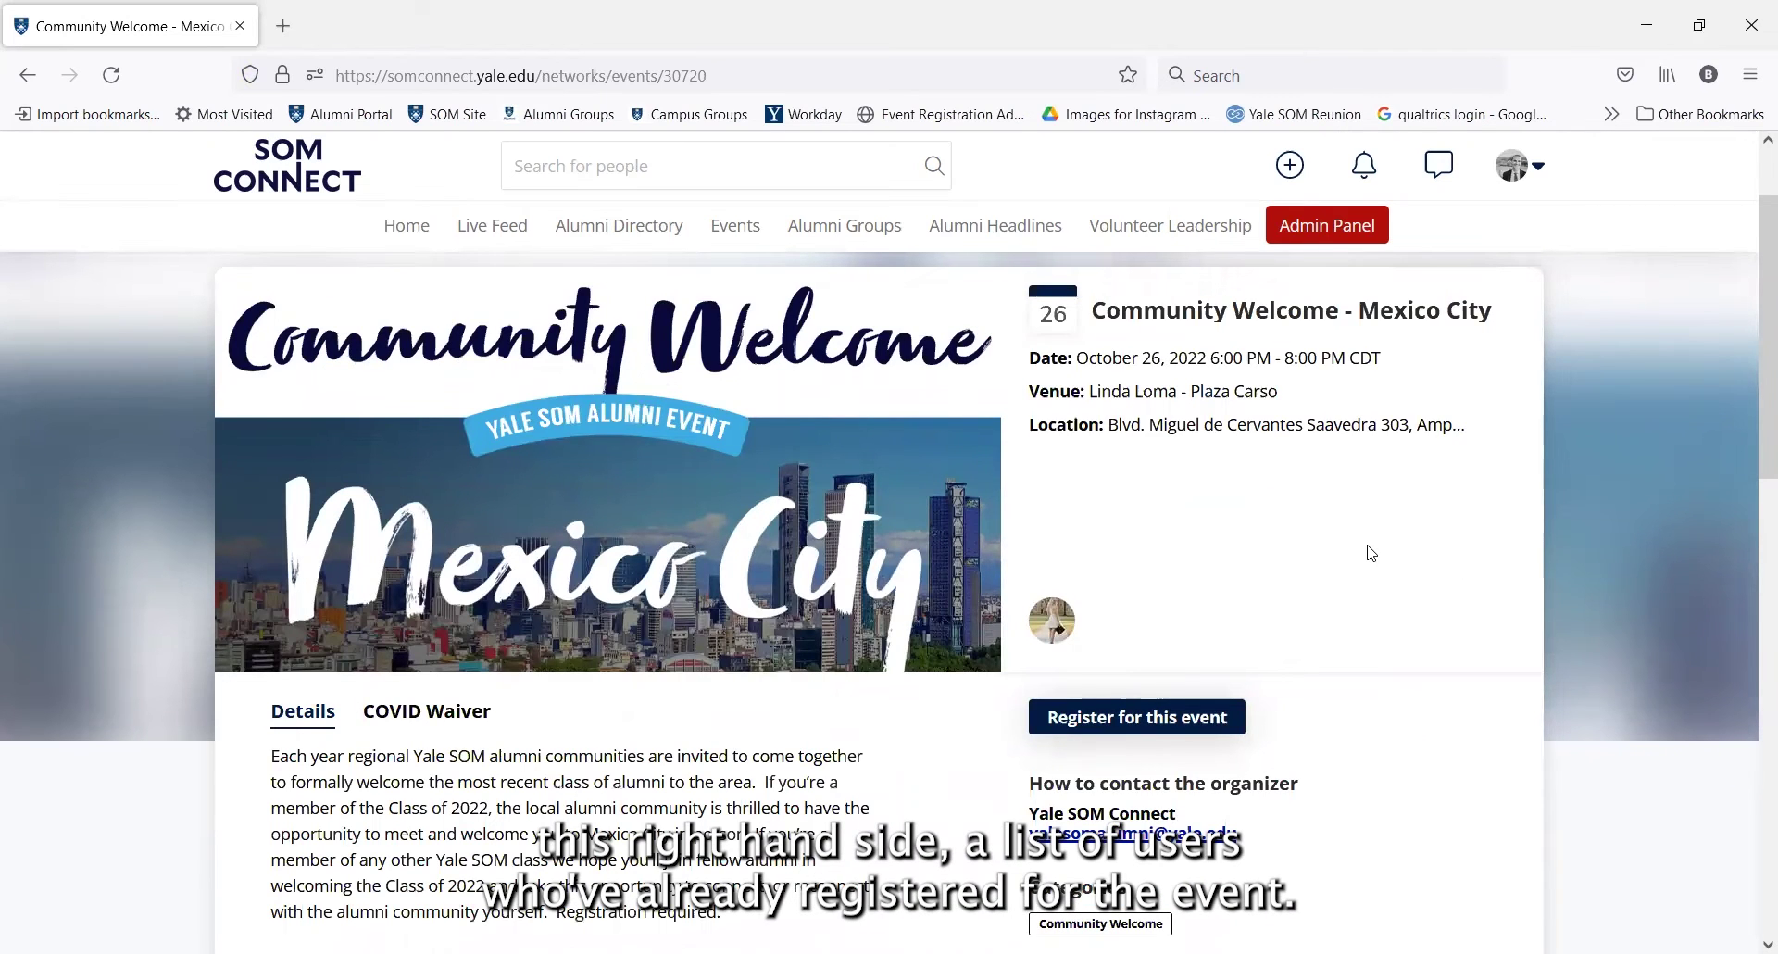
{"action": "left_click", "coordinate": [1057, 624]}
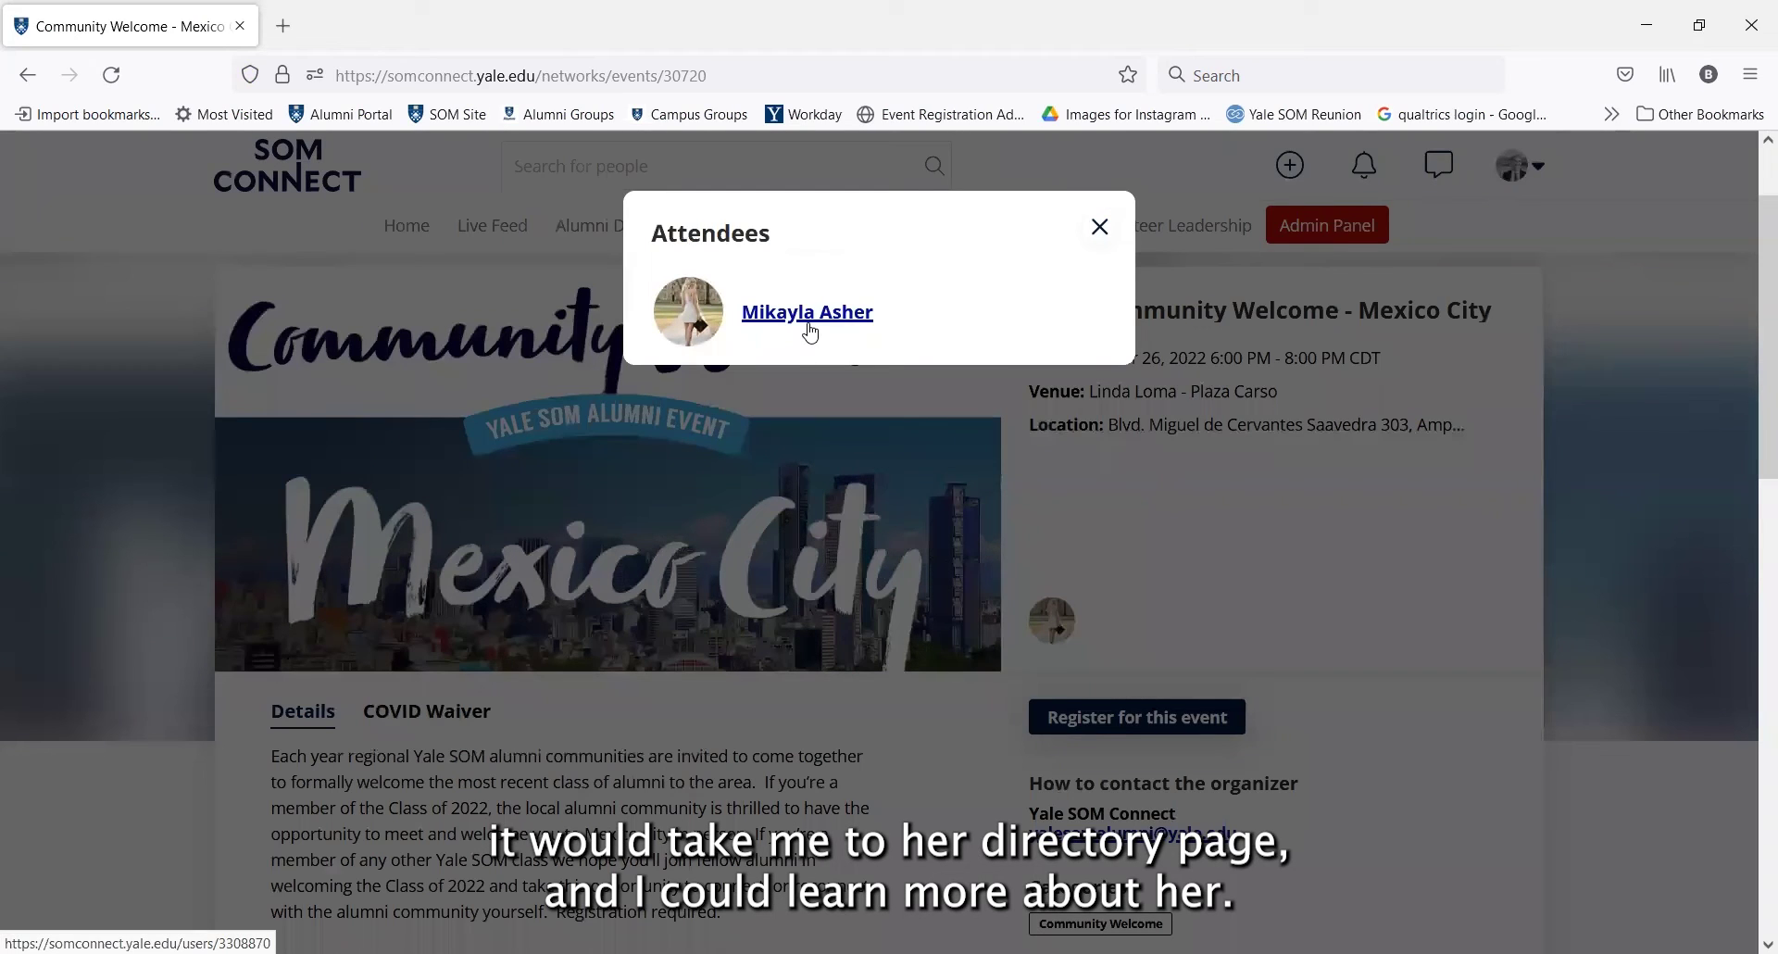
{"action": "left_click", "coordinate": [1099, 227]}
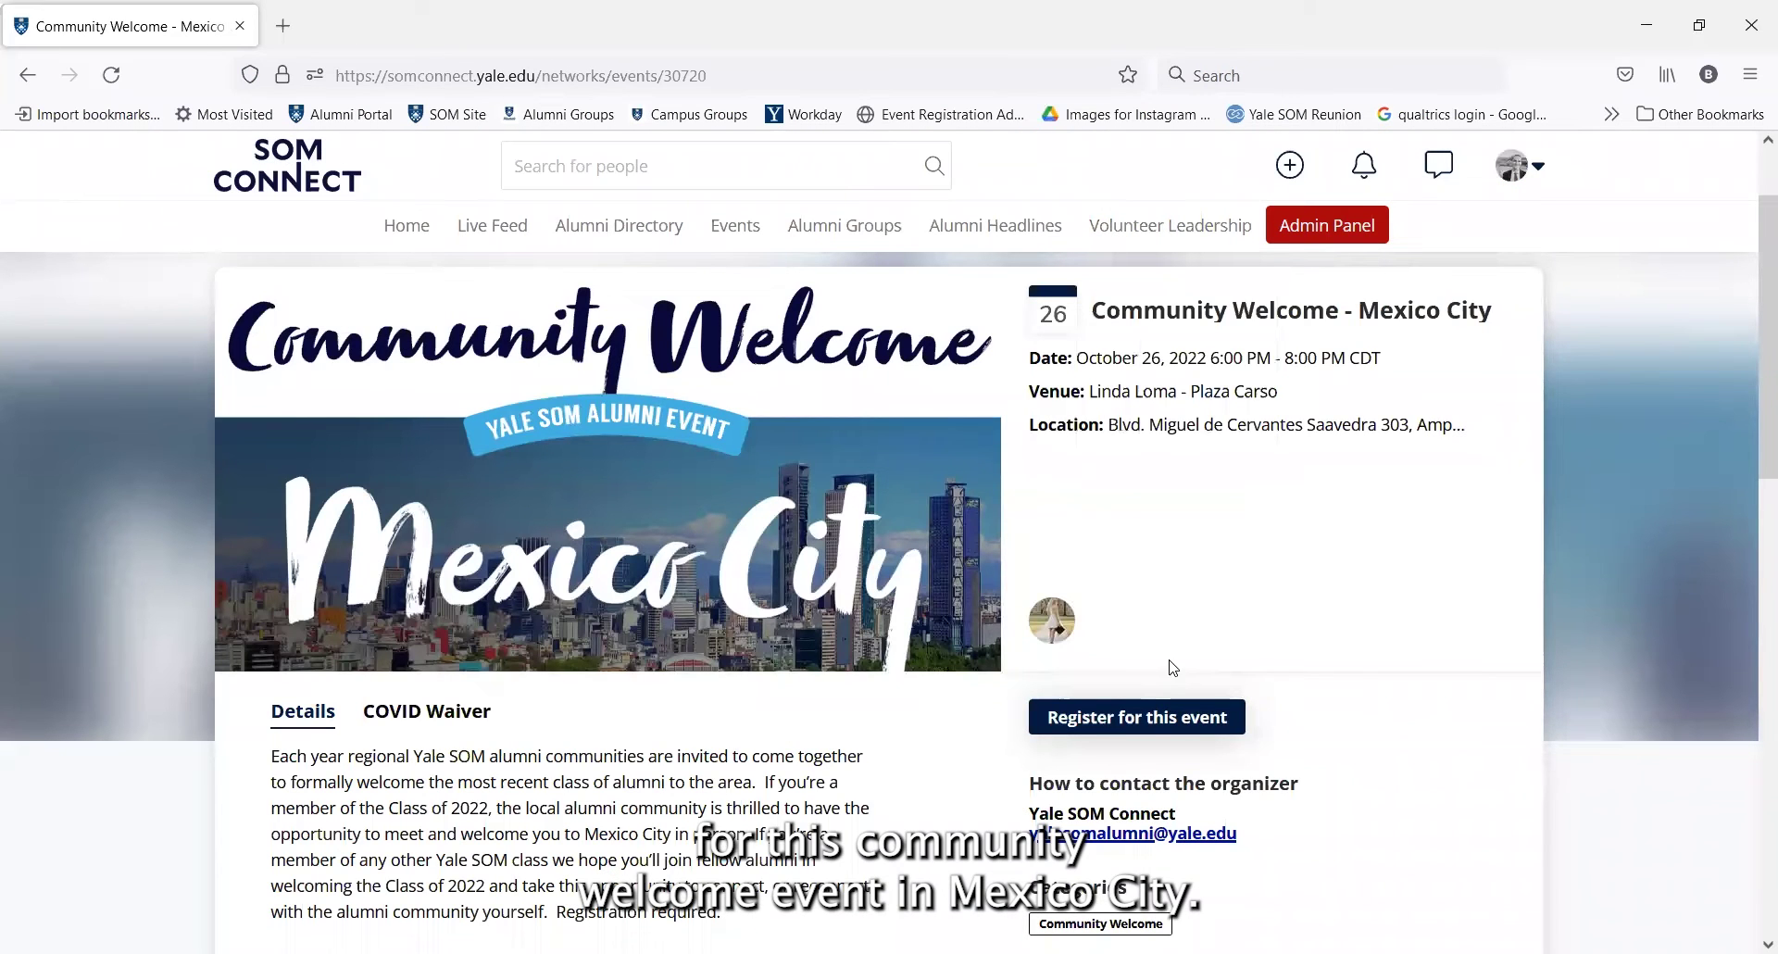
Start registering for the Mexico City event and select 1 Yale SOM Alumni ticket and 1 Guest ticket
{"action": "left_click", "coordinate": [1130, 719]}
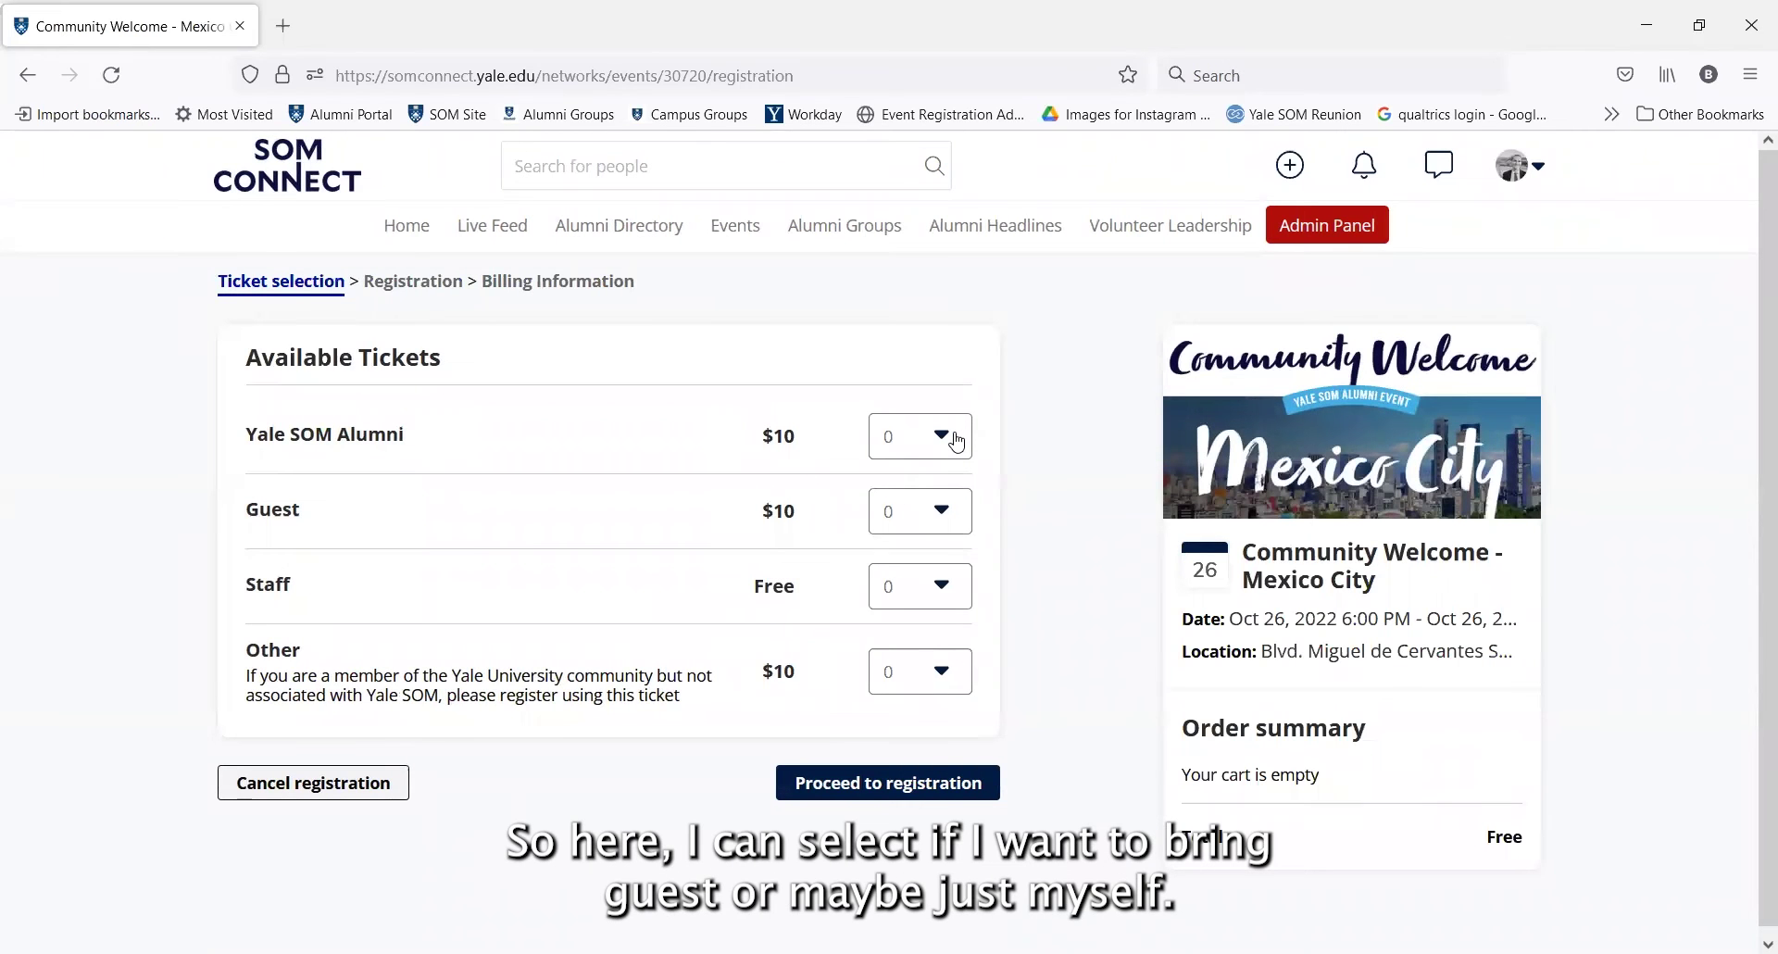
{"action": "left_click", "coordinate": [957, 442]}
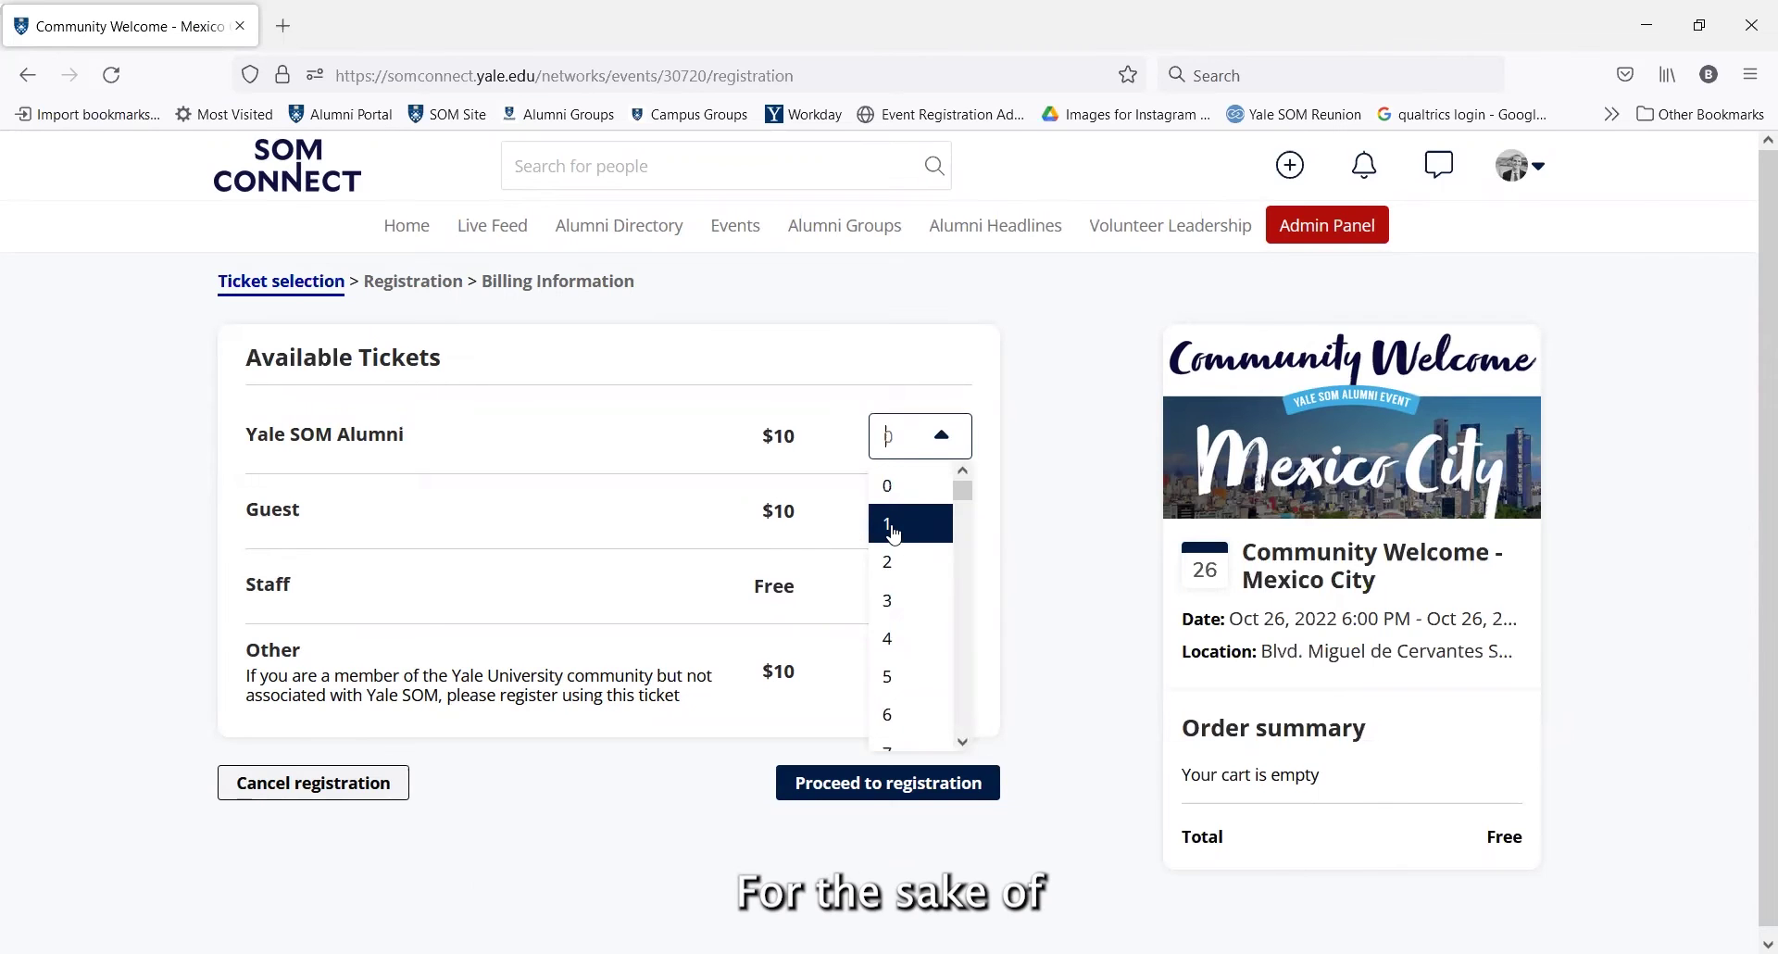
{"action": "key", "text": "Return"}
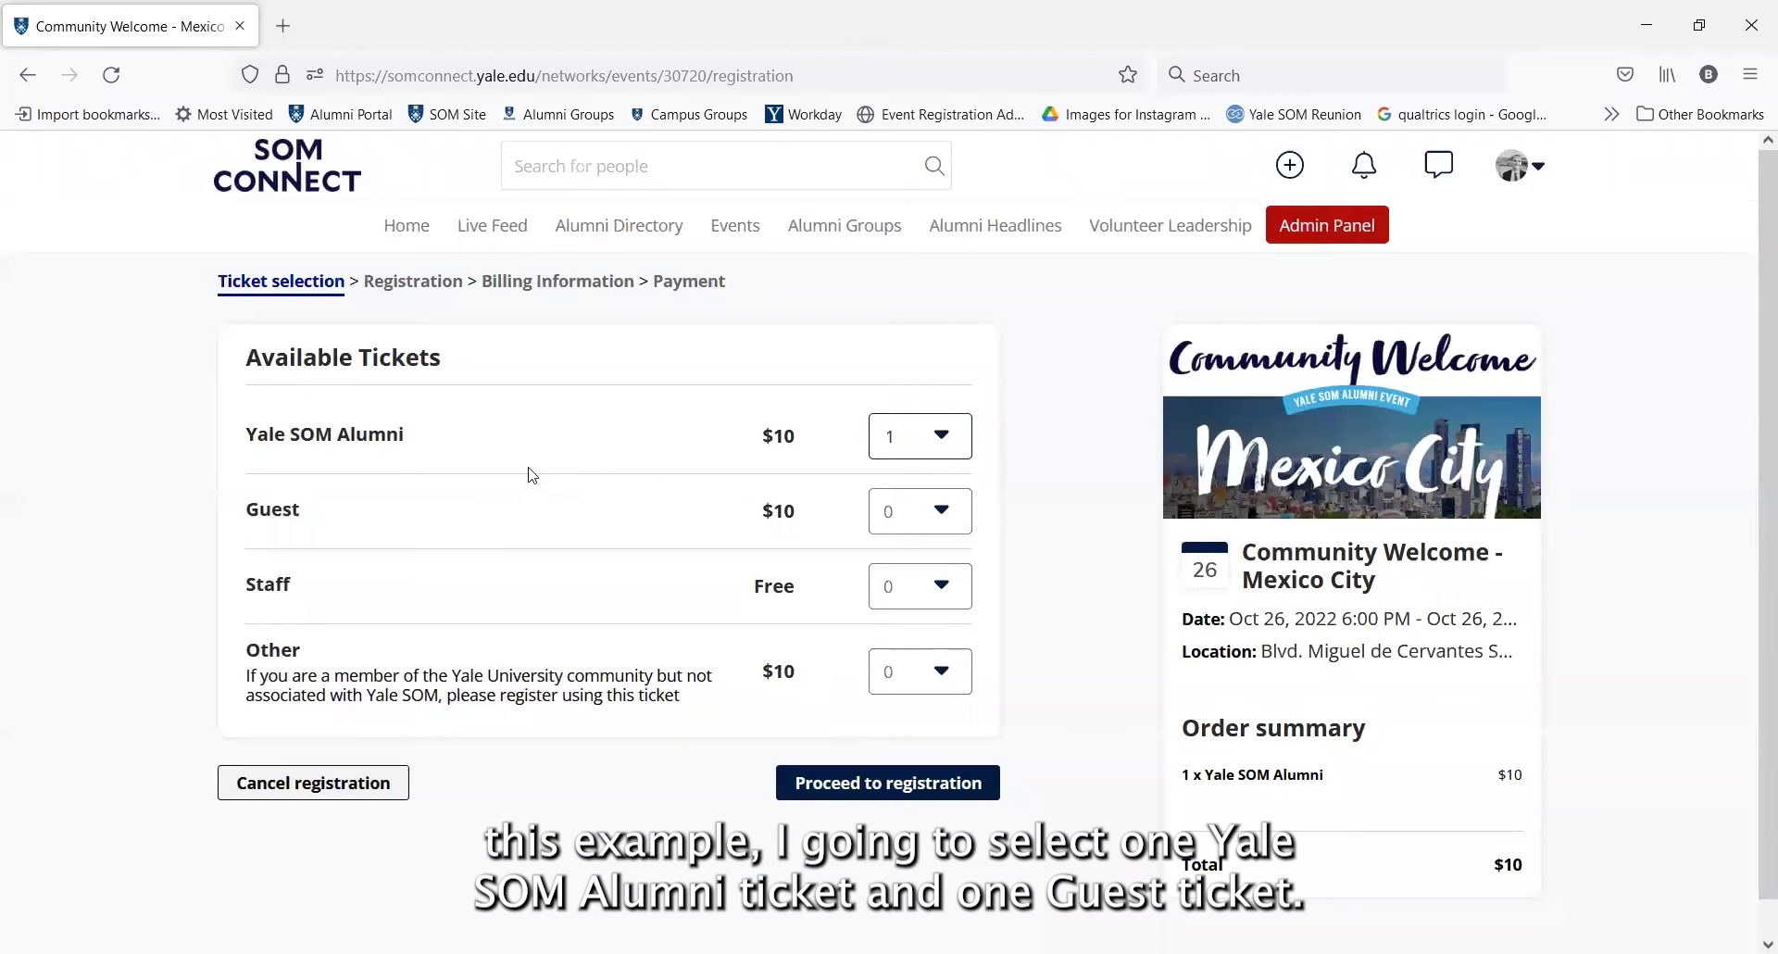
{"action": "left_click", "coordinate": [940, 512]}
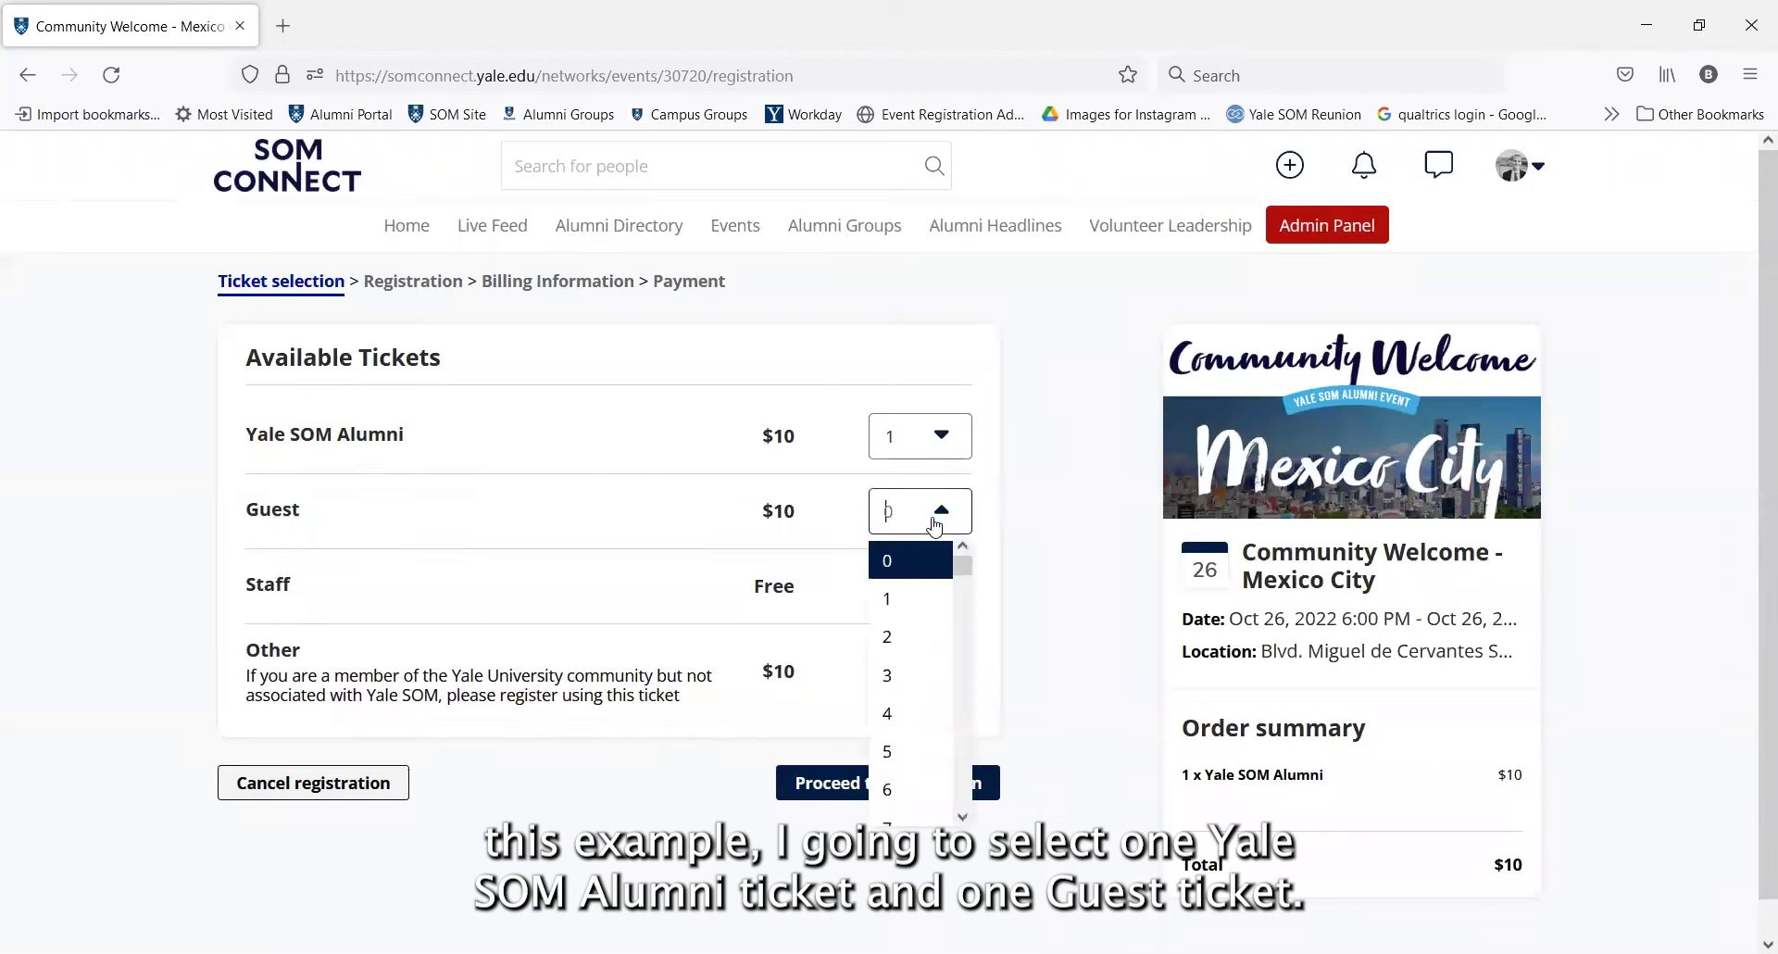
{"action": "left_click", "coordinate": [900, 597]}
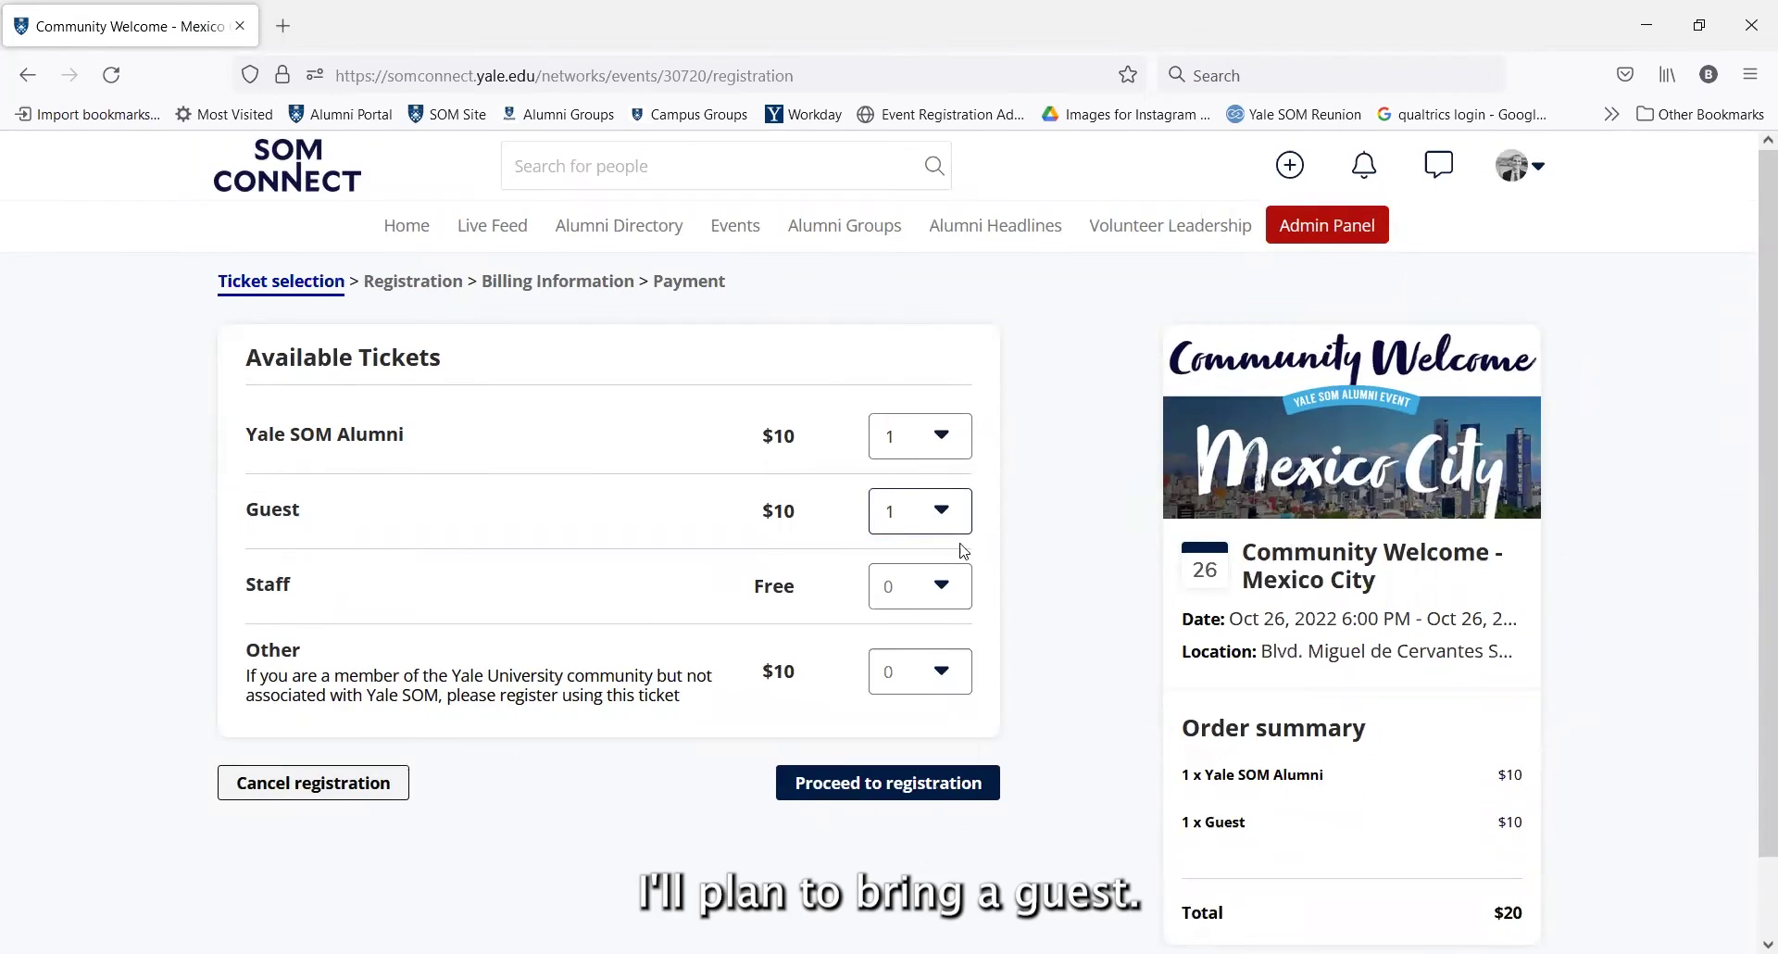
Proceed to the registration details and assign the Yale SOM Alumni ticket to the account holder
{"action": "left_click", "coordinate": [926, 786]}
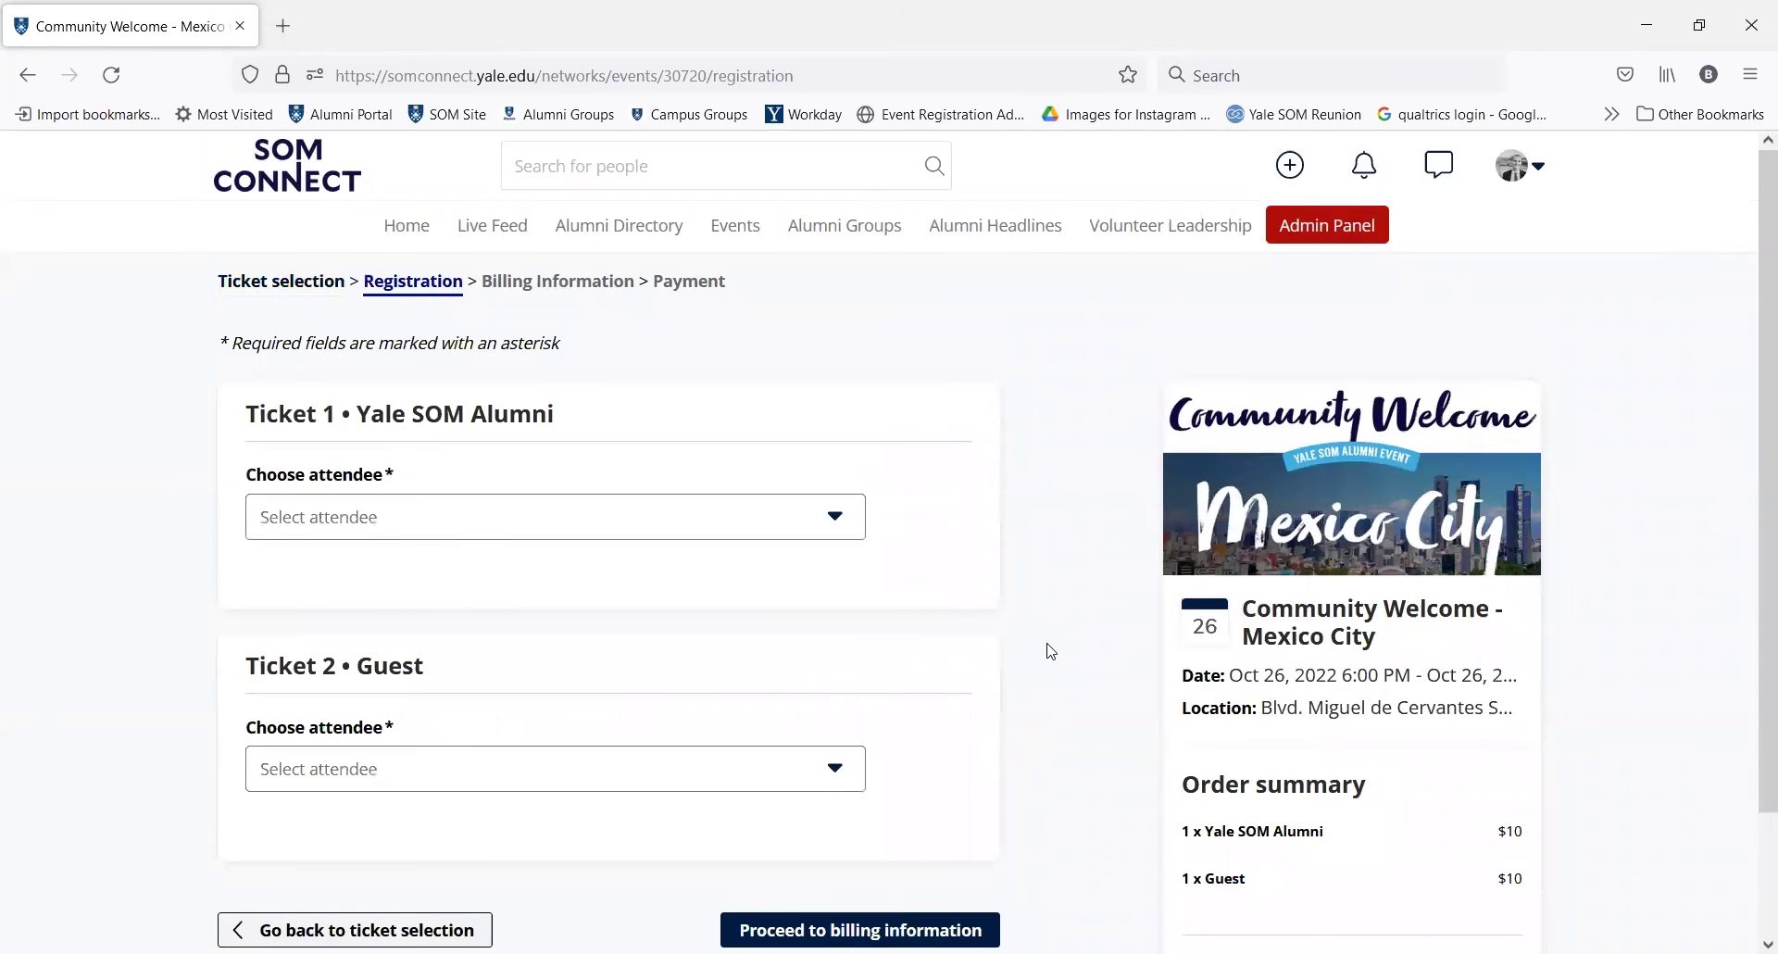
{"action": "left_click", "coordinate": [792, 519]}
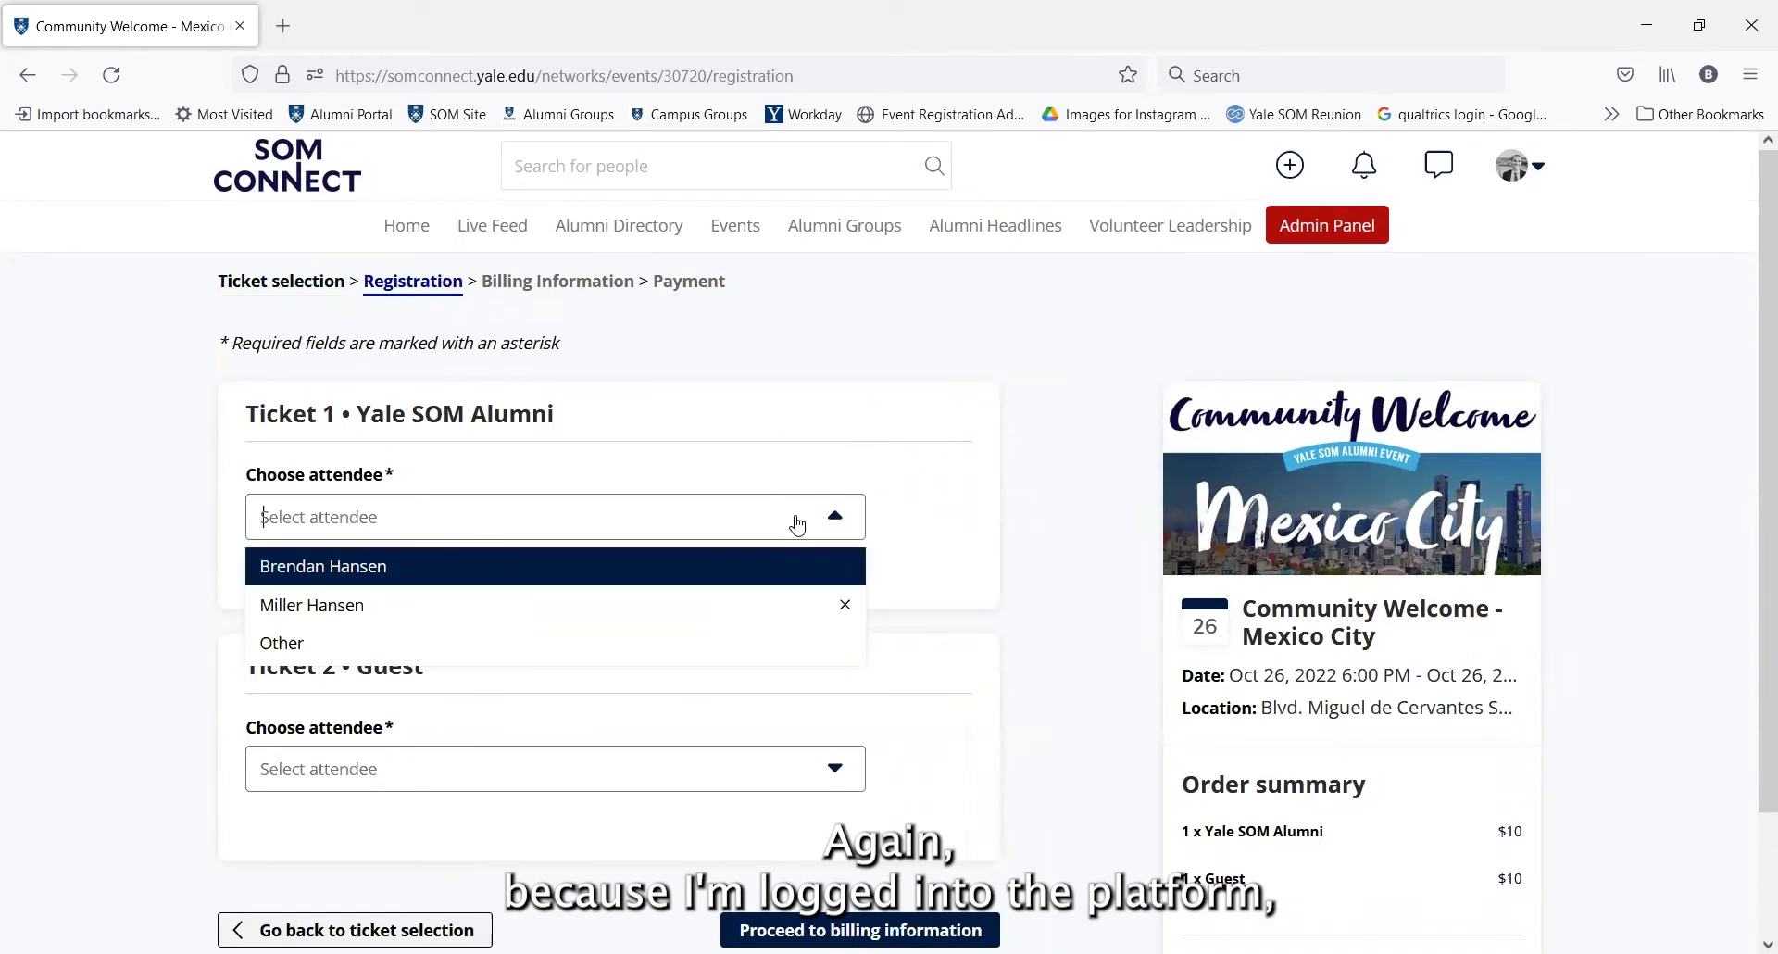
{"action": "left_click", "coordinate": [723, 583]}
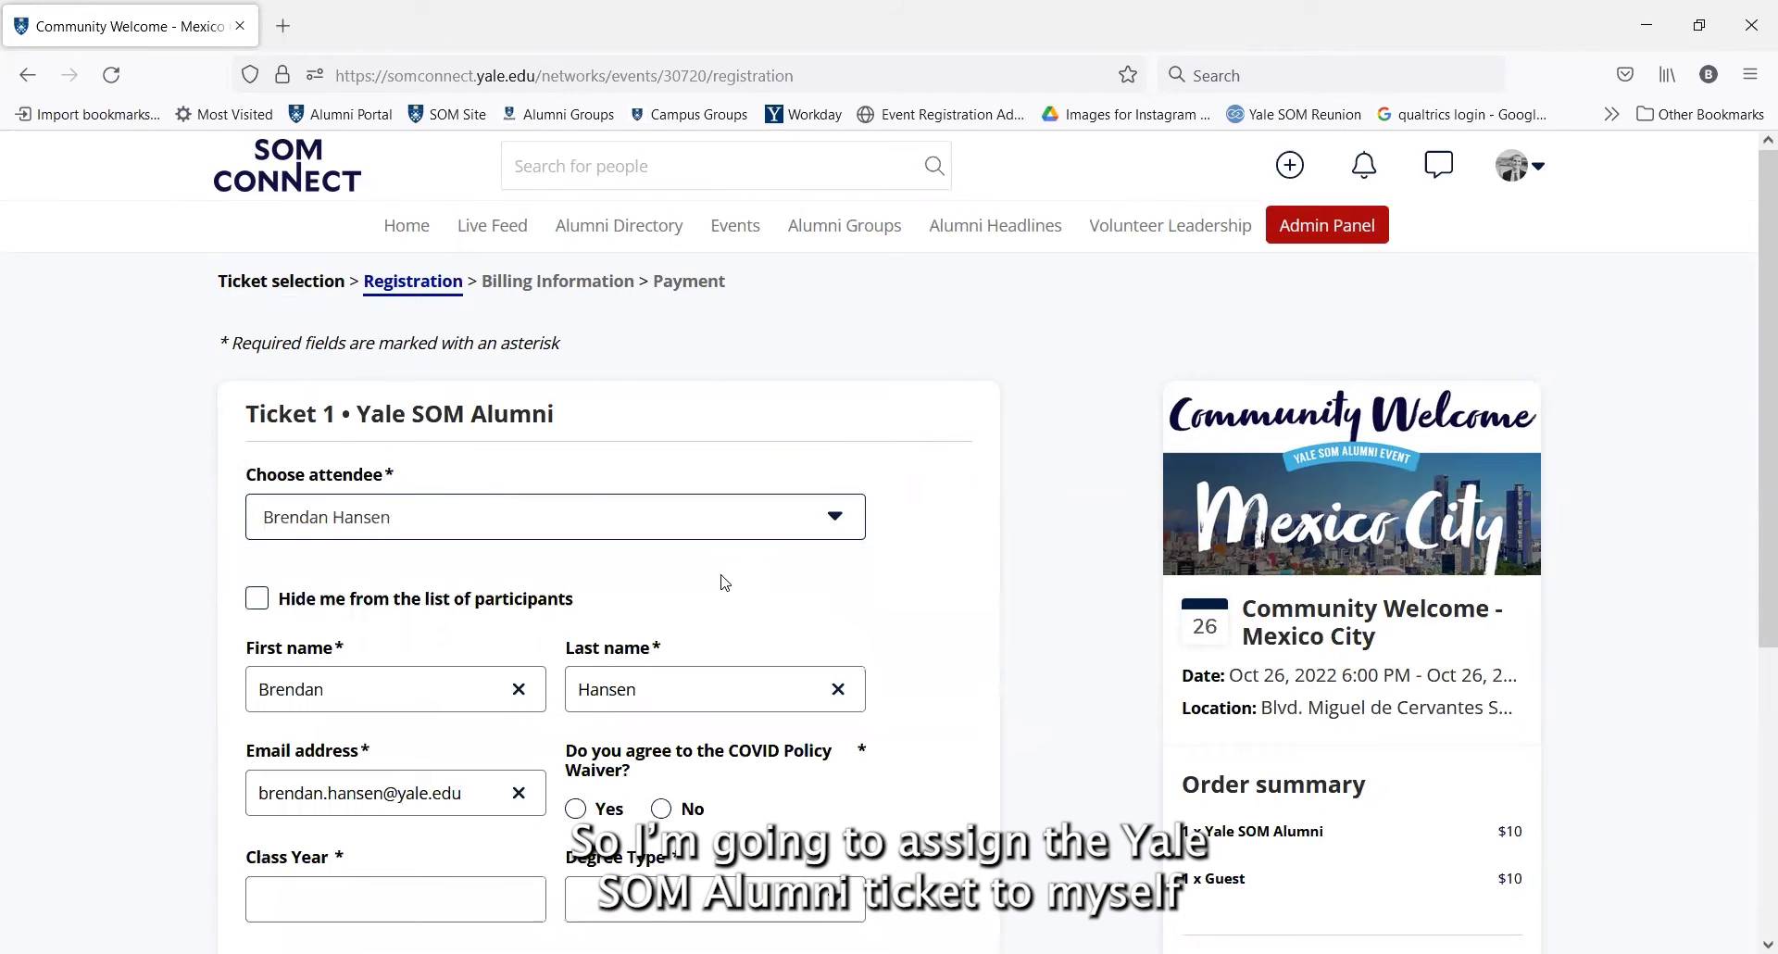
Complete the Yale SOM Alumni ticket with class year 1983, degree type MPPM/MBA and agreement to the COVID Policy Waiver
{"action": "scroll", "coordinate": [721, 580], "scroll_direction": "down", "scroll_amount": 2}
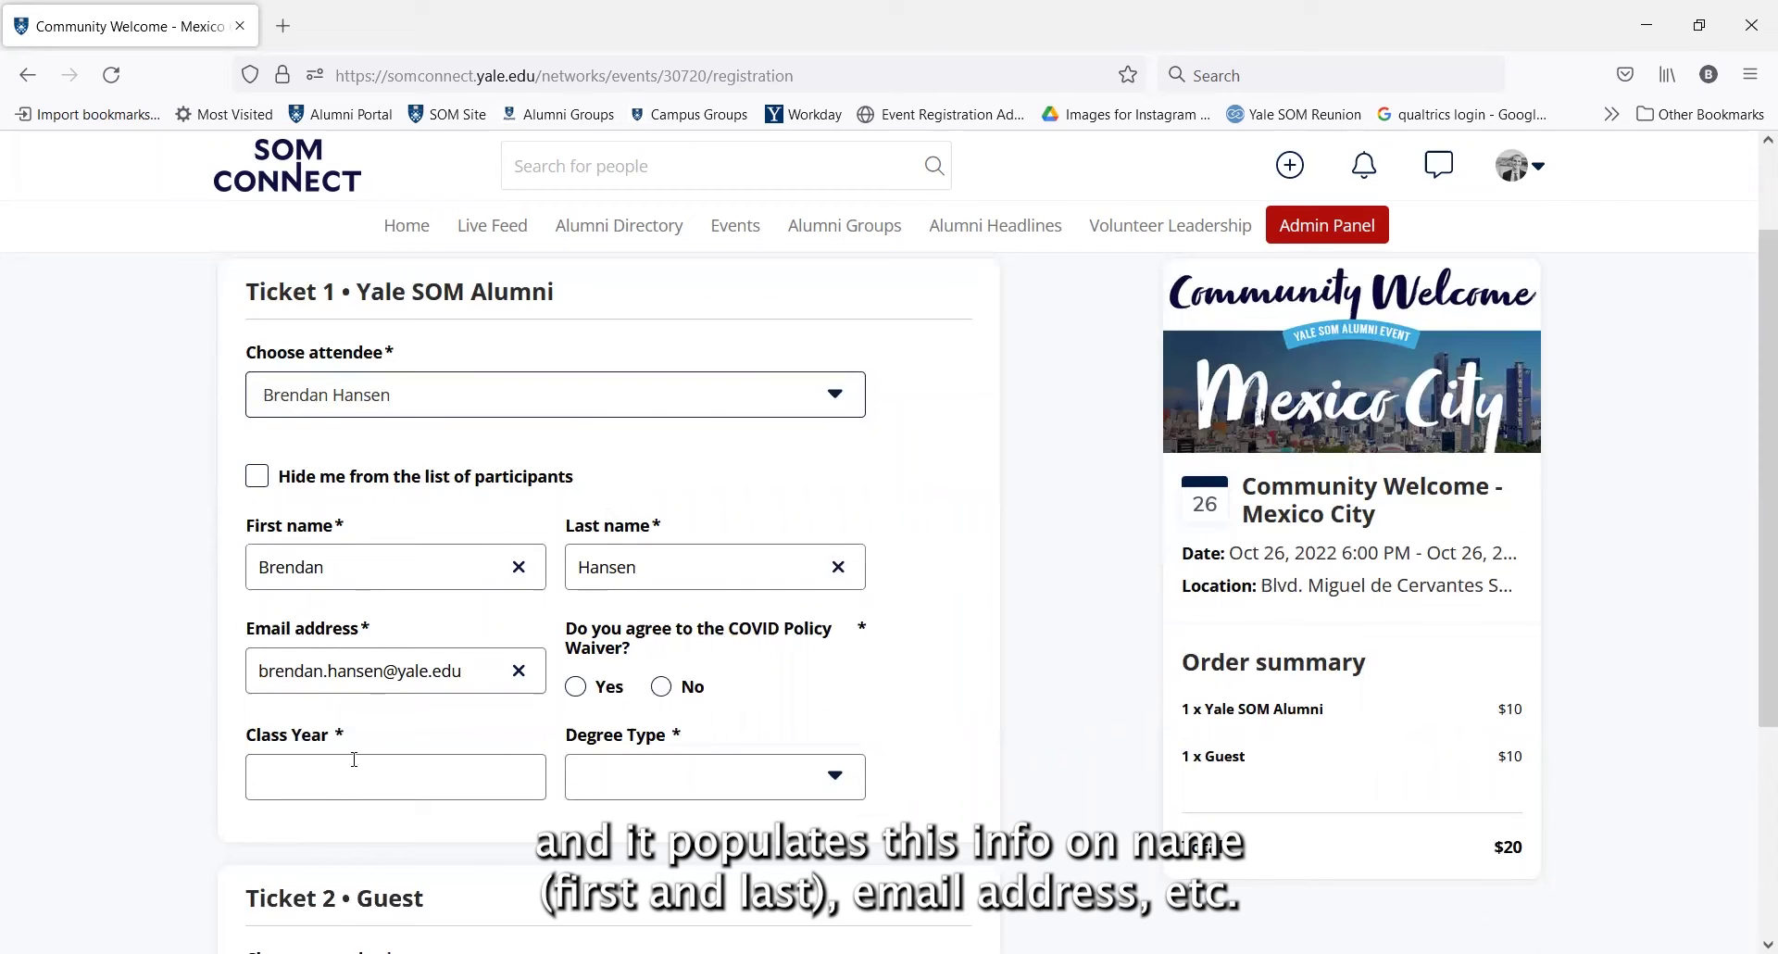
{"action": "left_click", "coordinate": [317, 785]}
{"action": "type", "text": "1"}
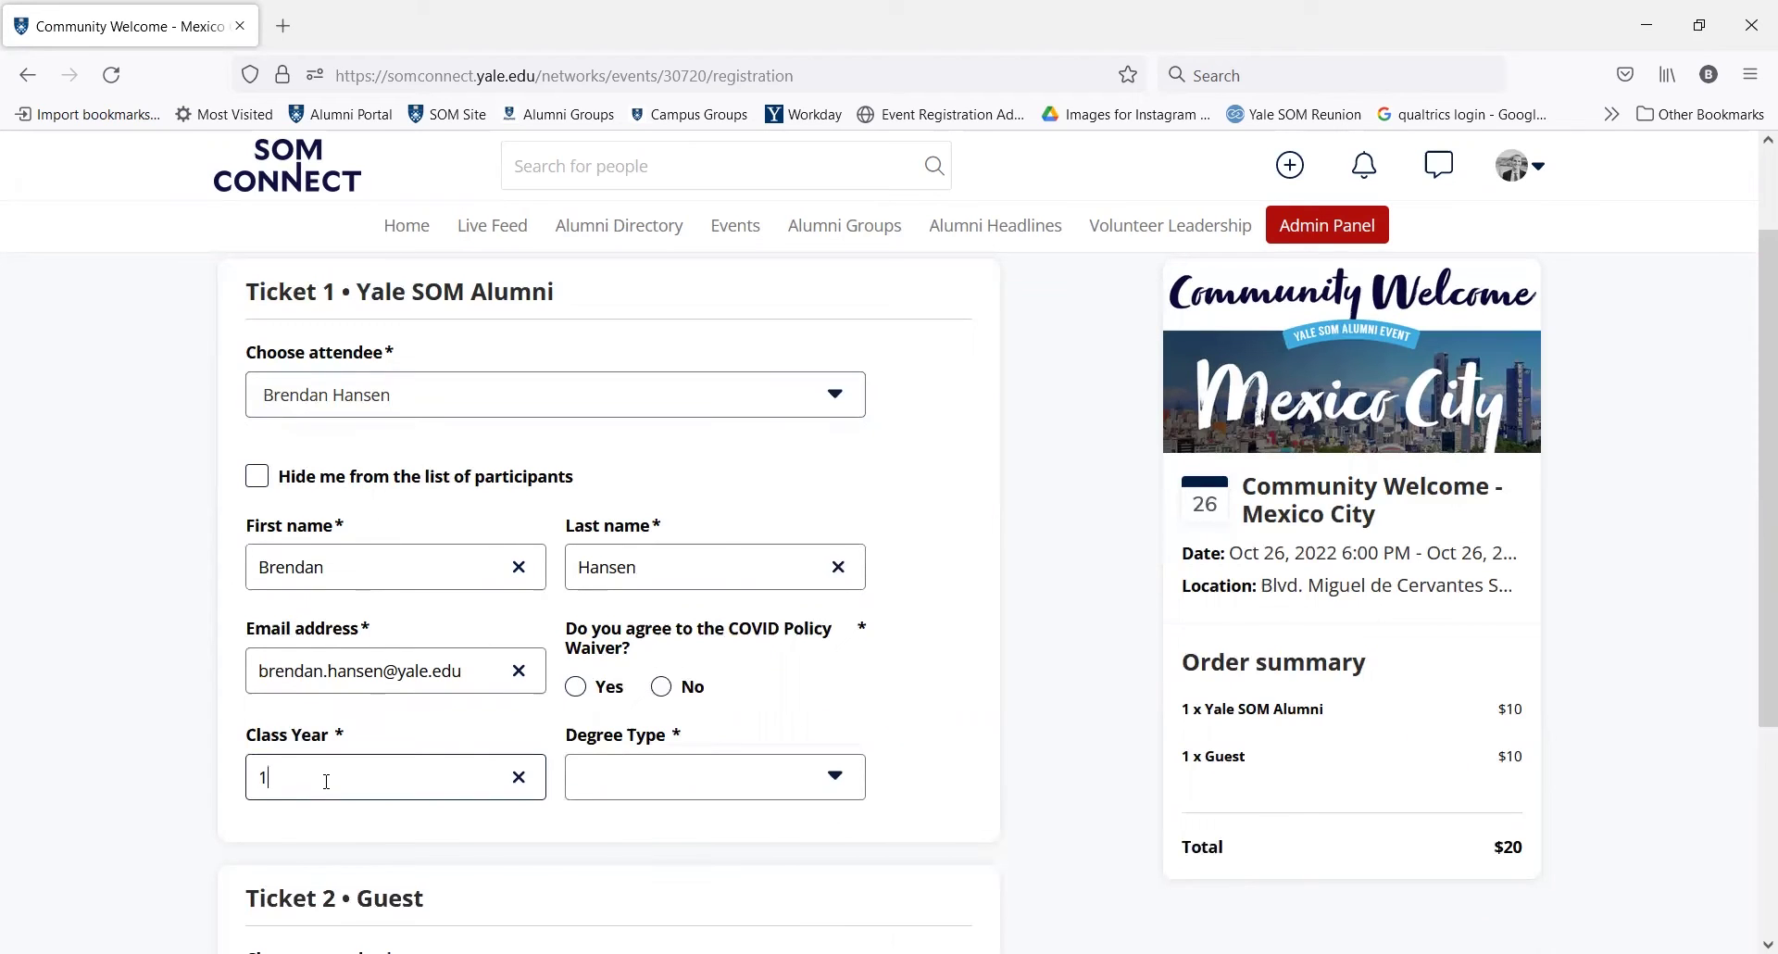
{"action": "type", "text": "983"}
{"action": "left_click", "coordinate": [674, 781]}
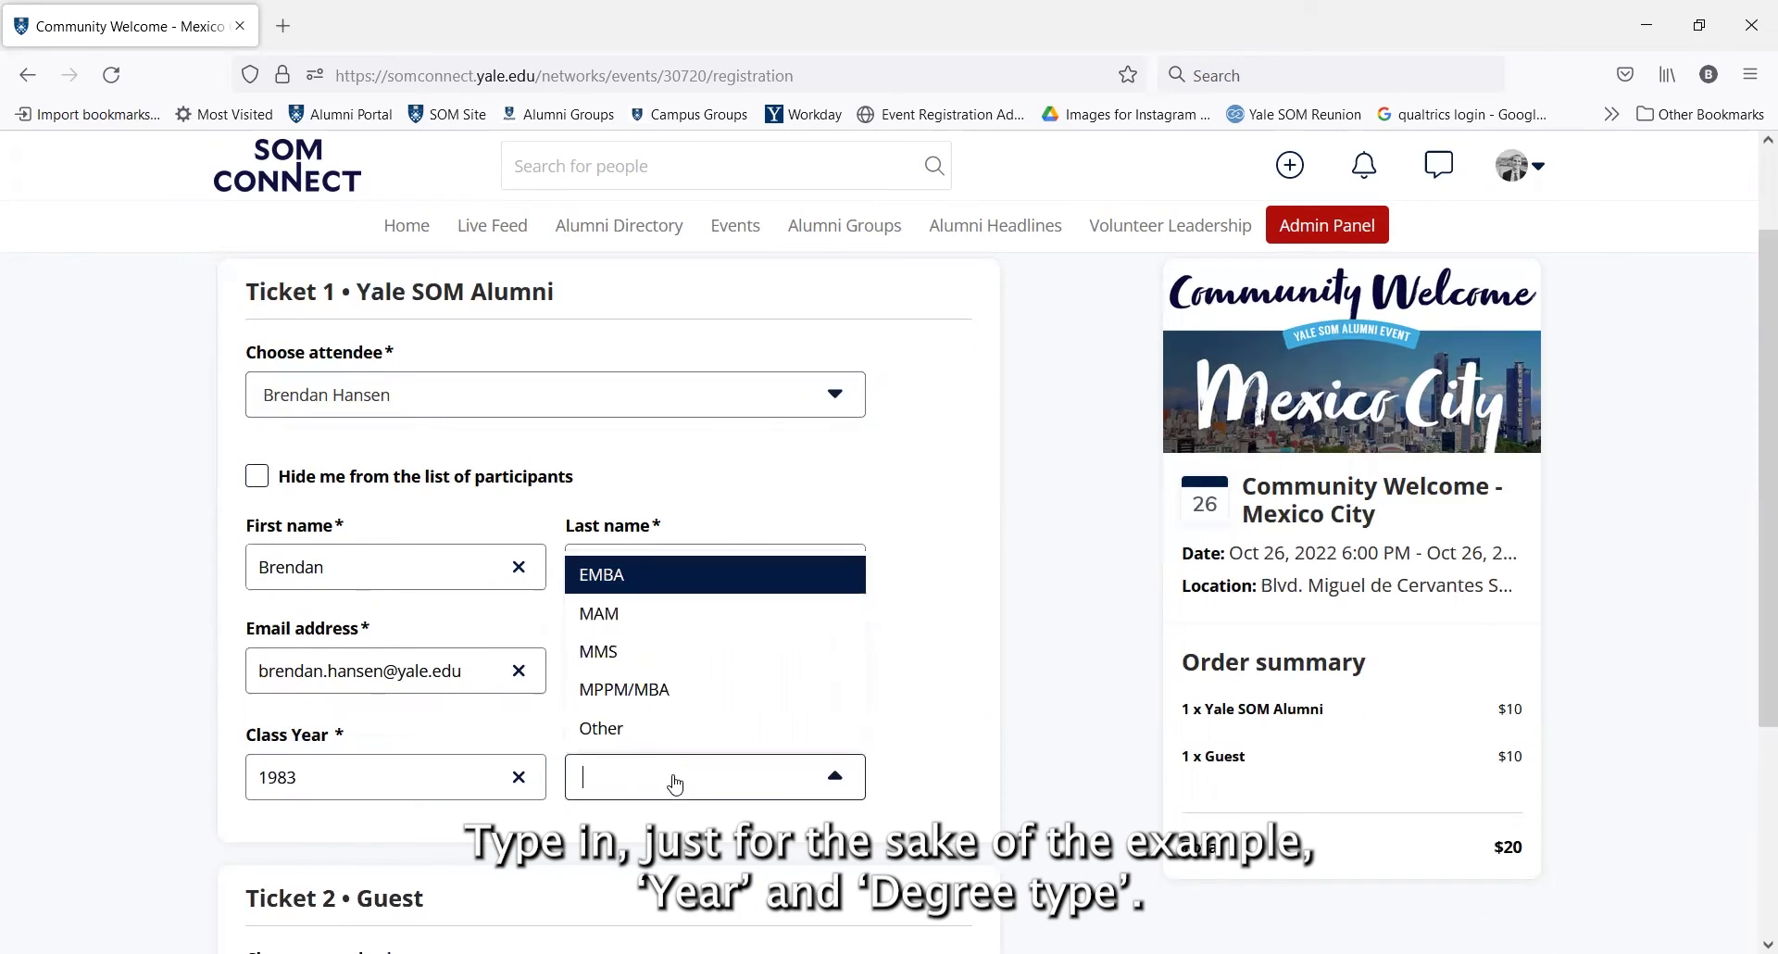
{"action": "left_click", "coordinate": [677, 703]}
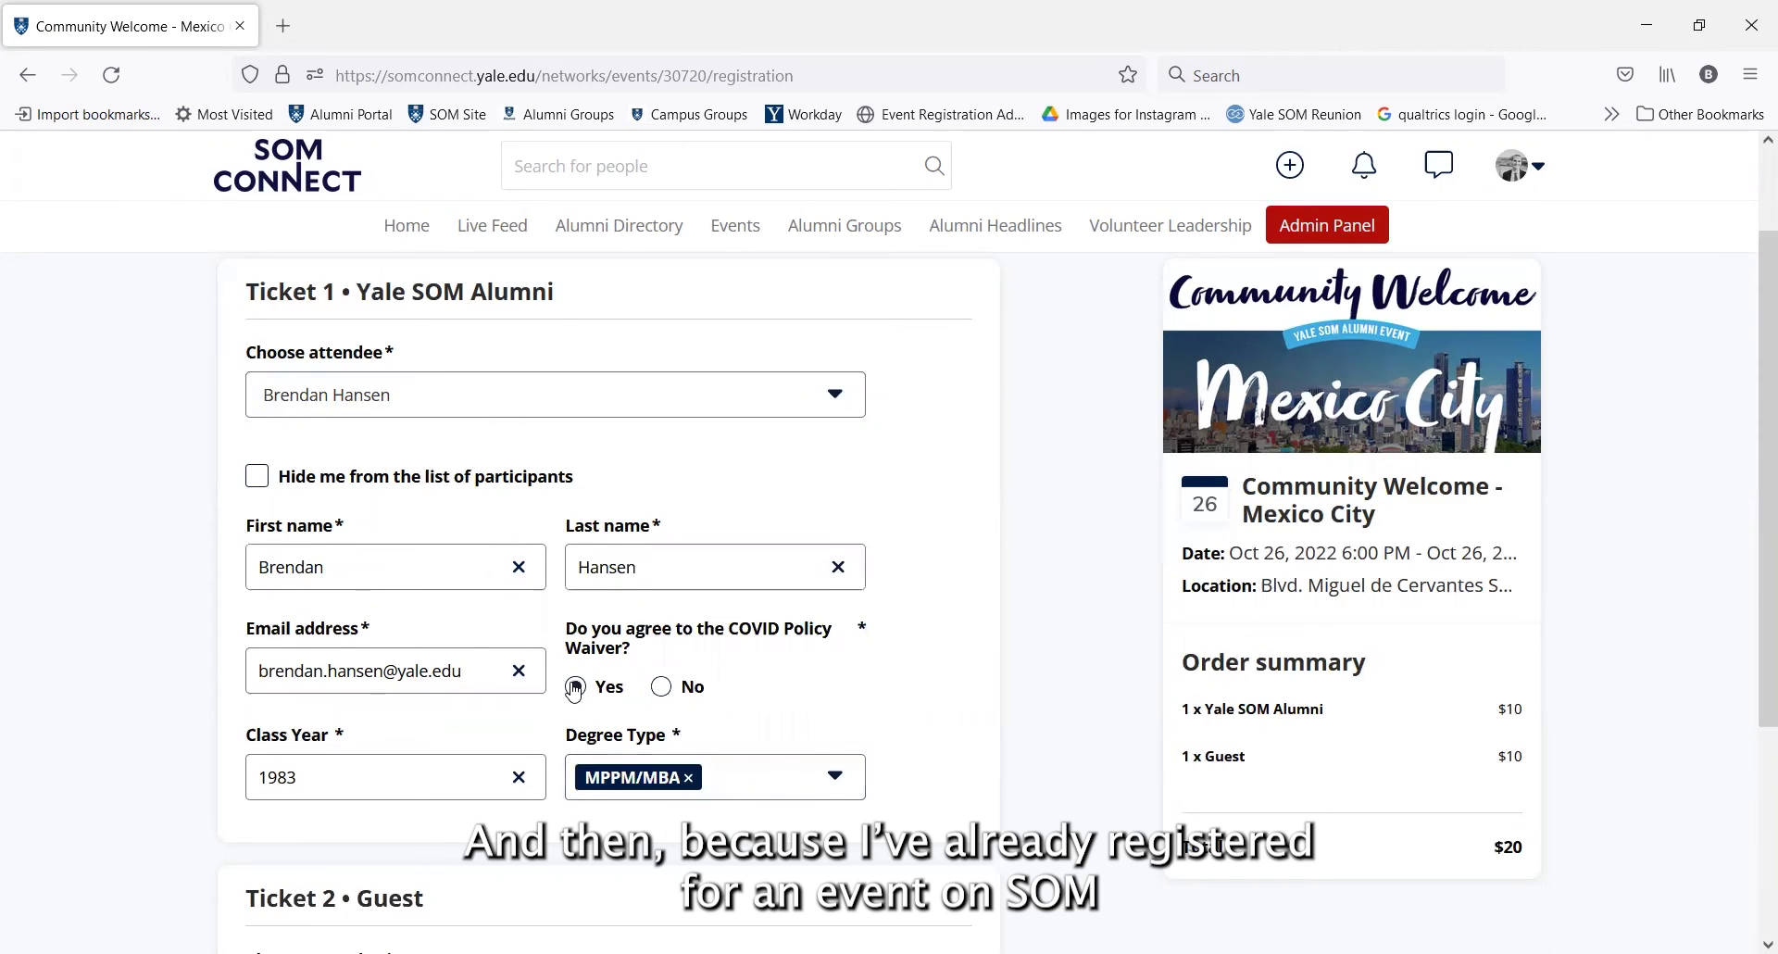
{"action": "left_click", "coordinate": [575, 687]}
Assign the Guest ticket to the previously saved guest, agree to the COVID Policy Waiver, and proceed to billing information
{"action": "scroll", "coordinate": [569, 683], "scroll_direction": "down", "scroll_amount": 3}
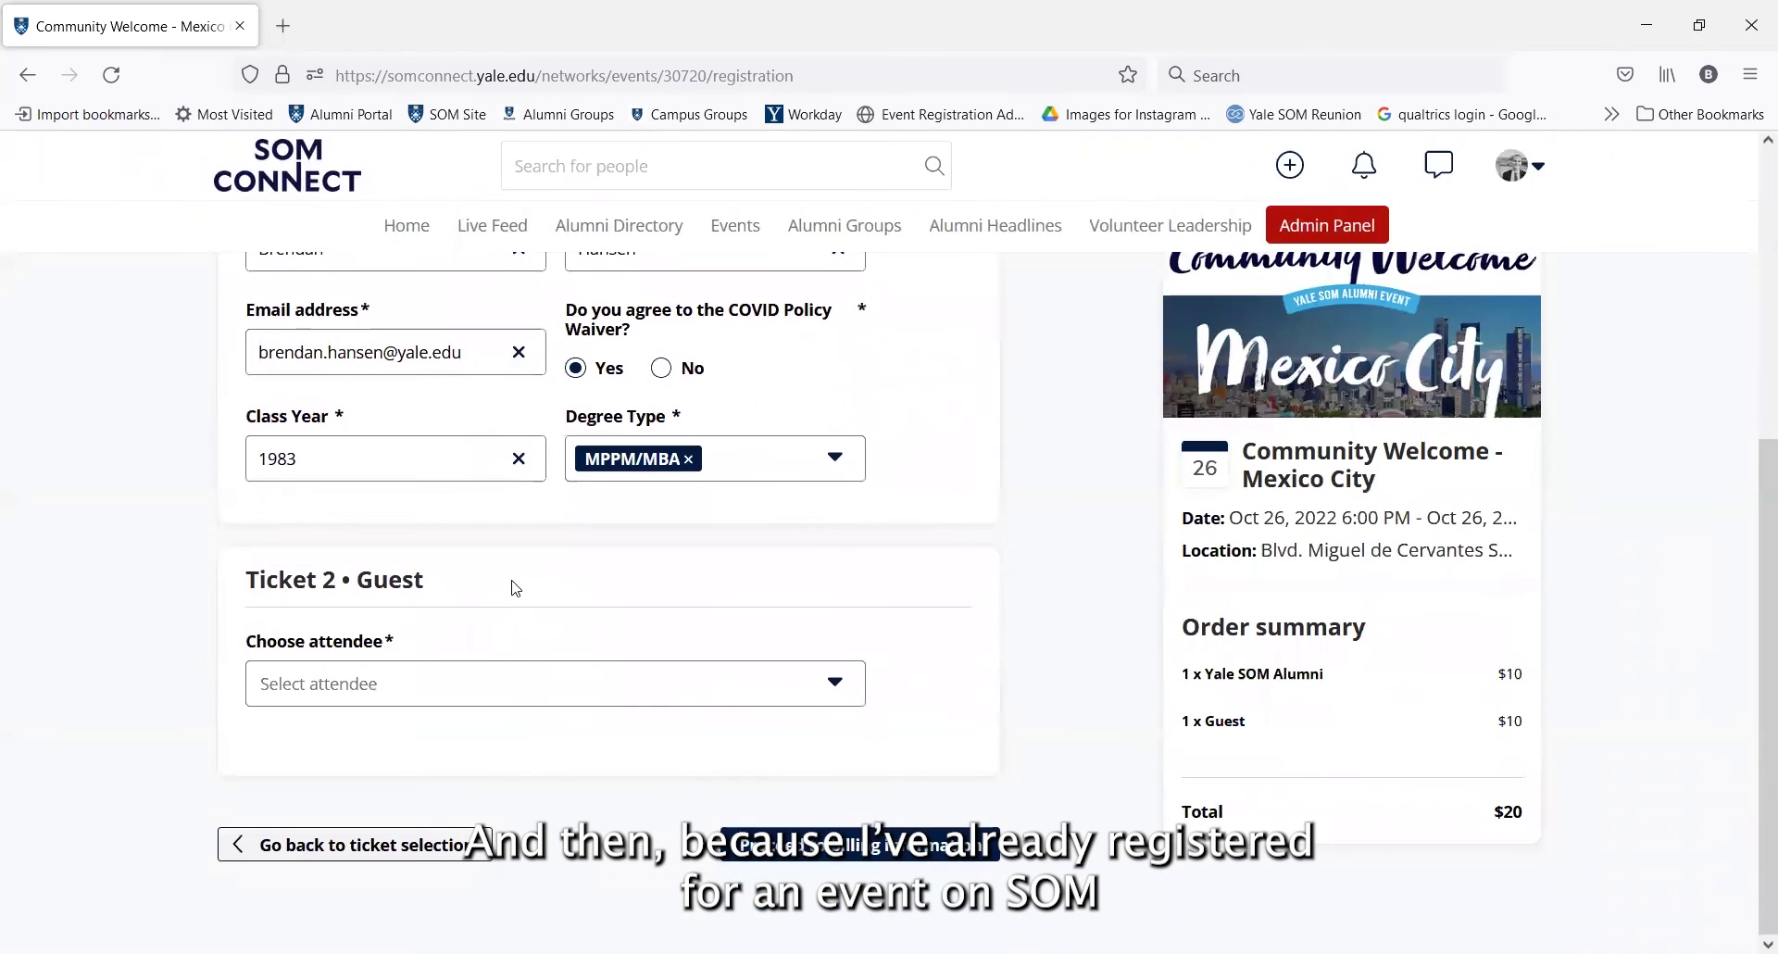
{"action": "left_click", "coordinate": [488, 680]}
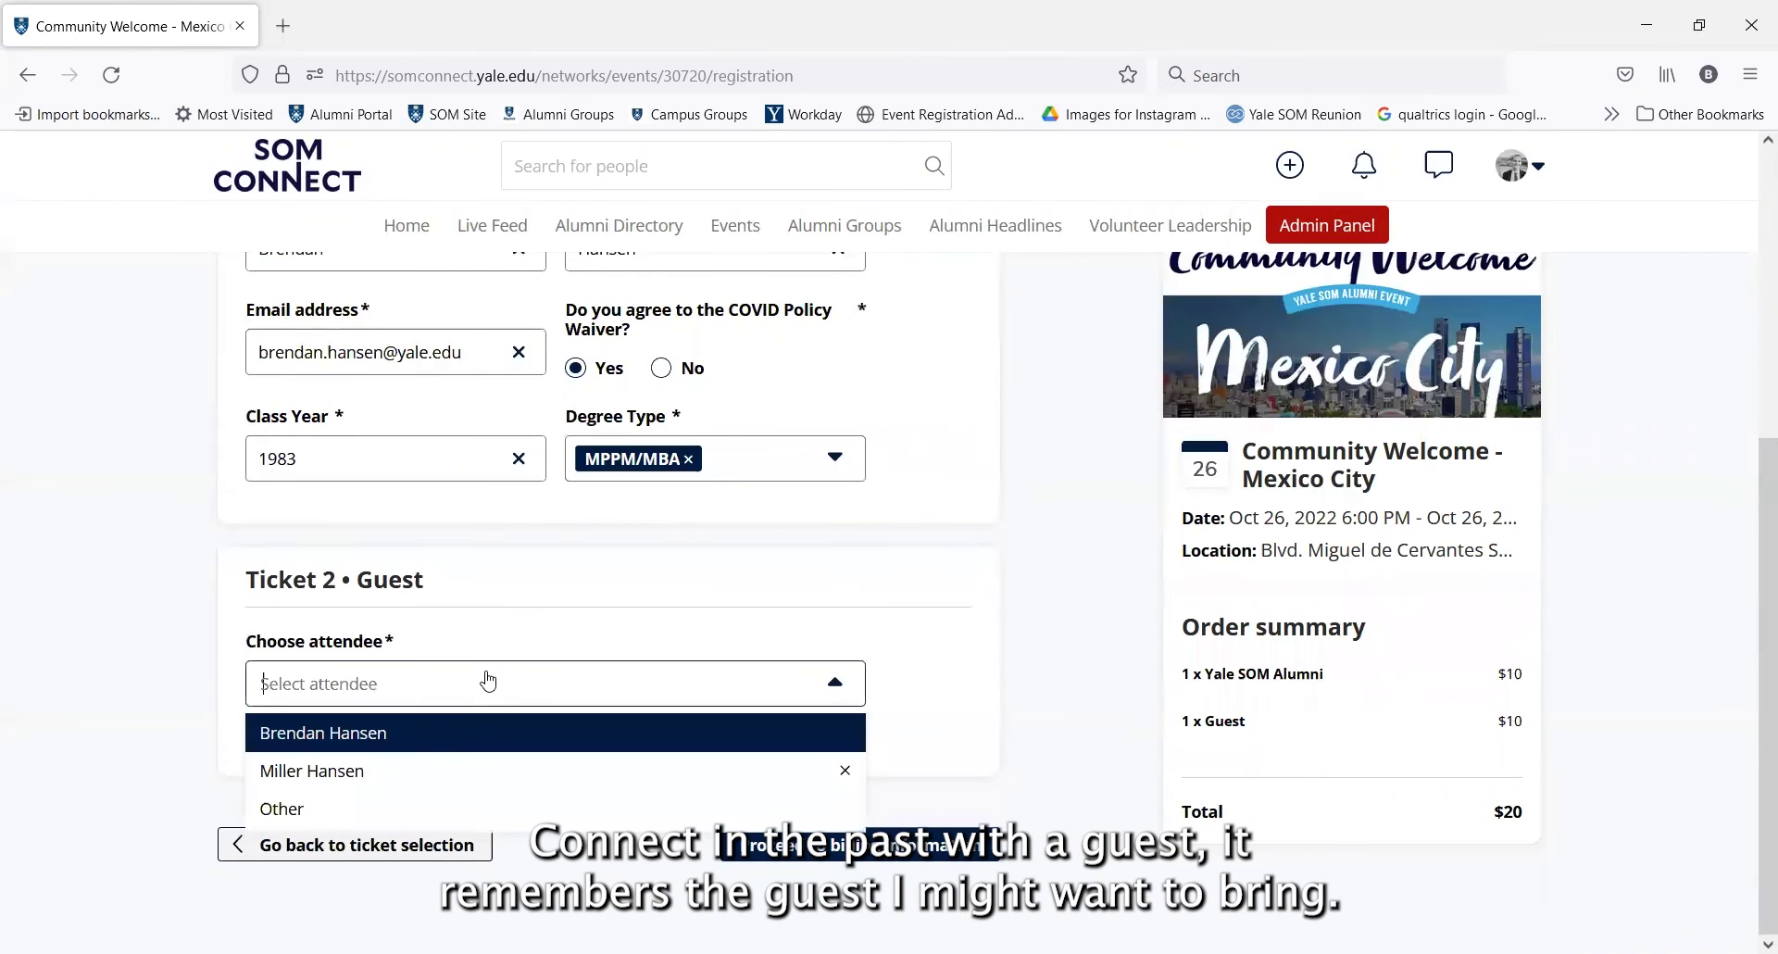
{"action": "left_click", "coordinate": [431, 772]}
{"action": "scroll", "coordinate": [431, 772], "scroll_direction": "down", "scroll_amount": 2}
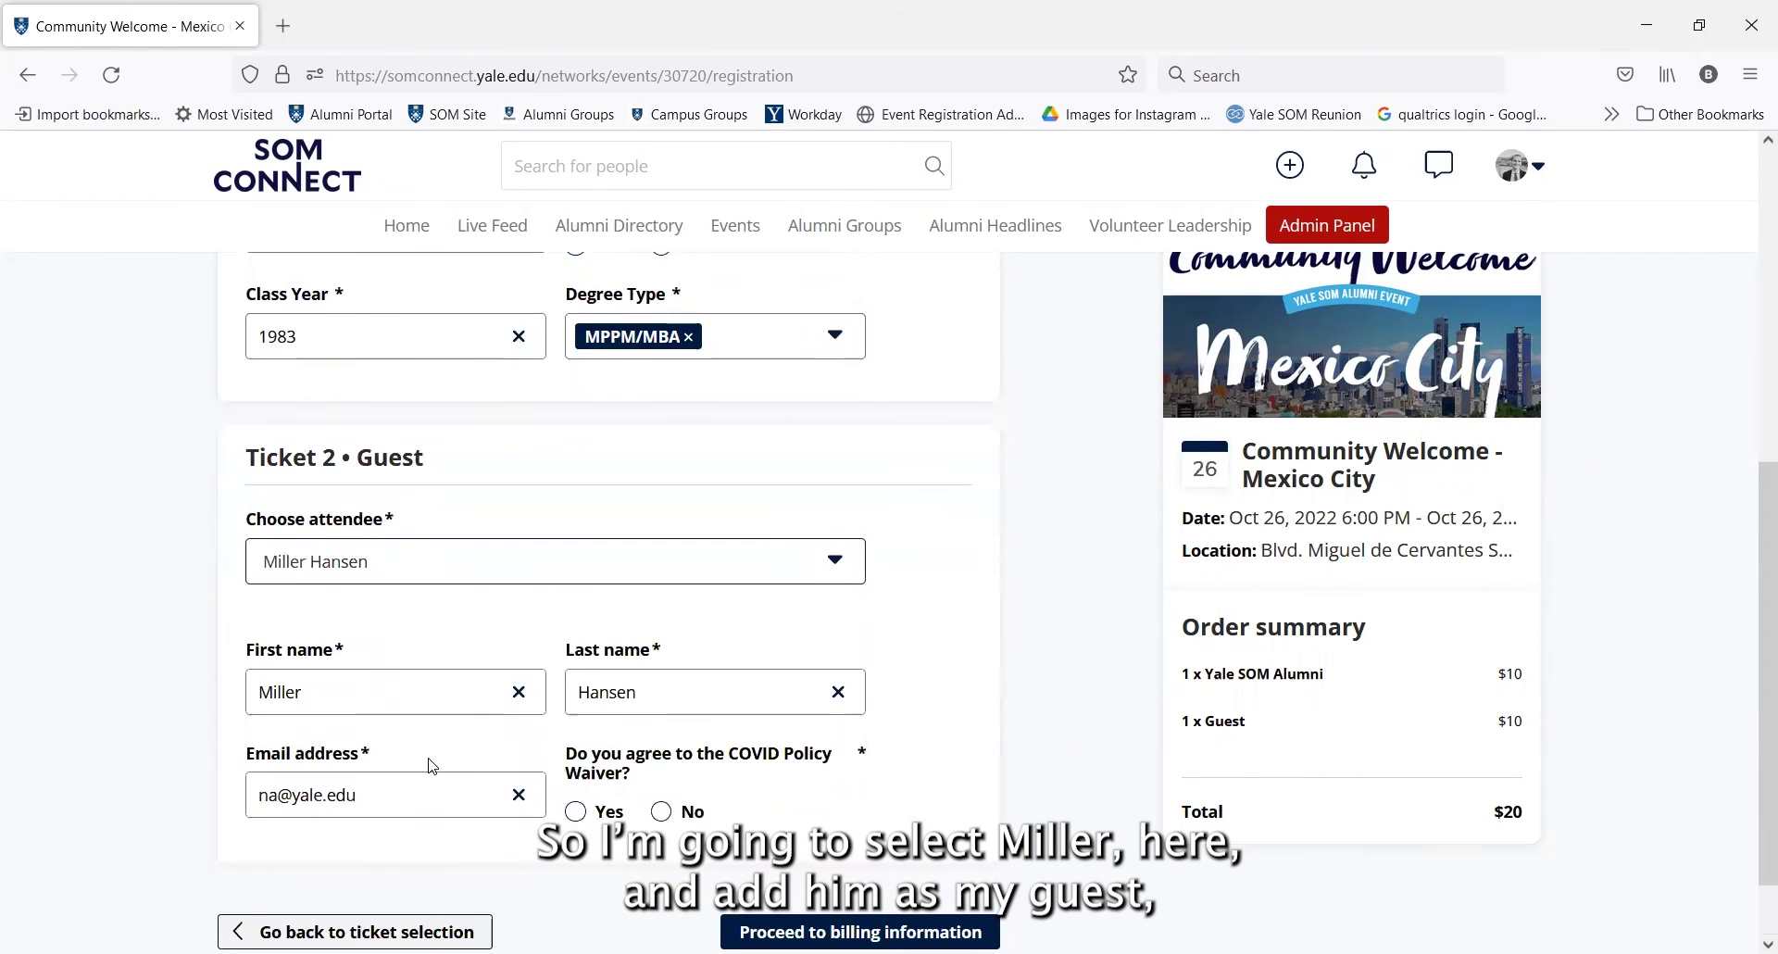
{"action": "scroll", "coordinate": [431, 764], "scroll_direction": "down", "scroll_amount": 1}
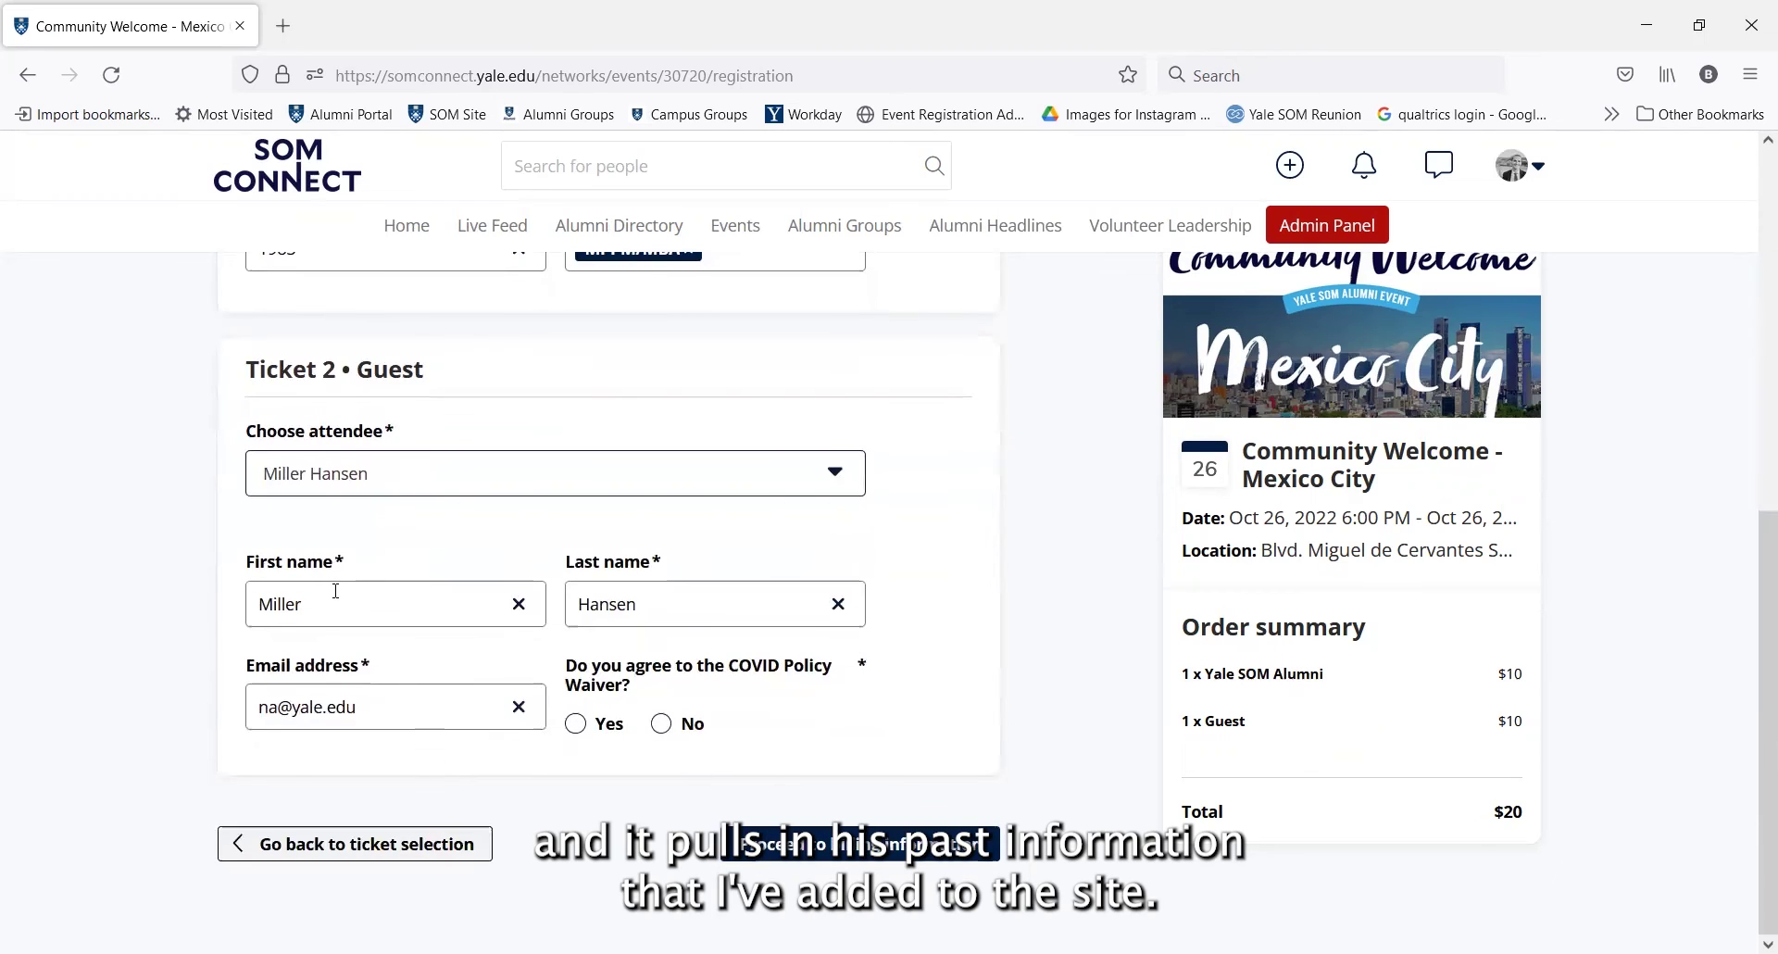
{"action": "left_click", "coordinate": [575, 726]}
{"action": "scroll", "coordinate": [974, 689], "scroll_direction": "up", "scroll_amount": 1}
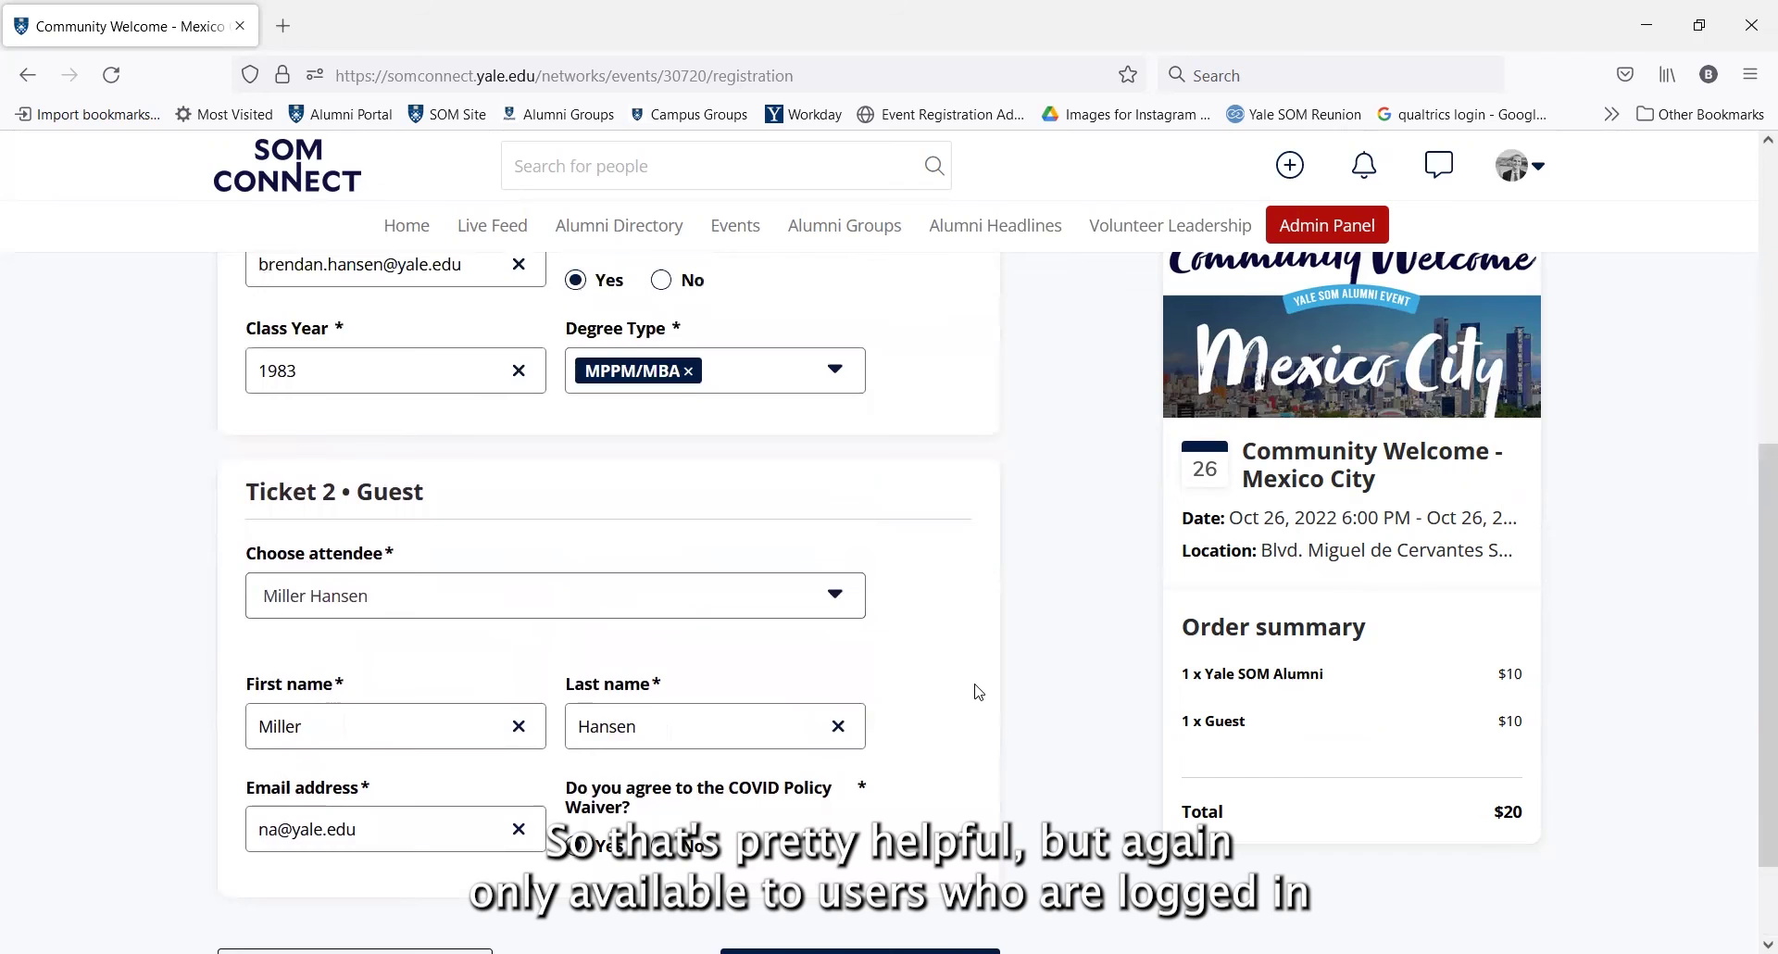
{"action": "scroll", "coordinate": [978, 691], "scroll_direction": "down", "scroll_amount": 1}
{"action": "scroll", "coordinate": [978, 691], "scroll_direction": "up", "scroll_amount": 1}
{"action": "scroll", "coordinate": [977, 691], "scroll_direction": "down", "scroll_amount": 1}
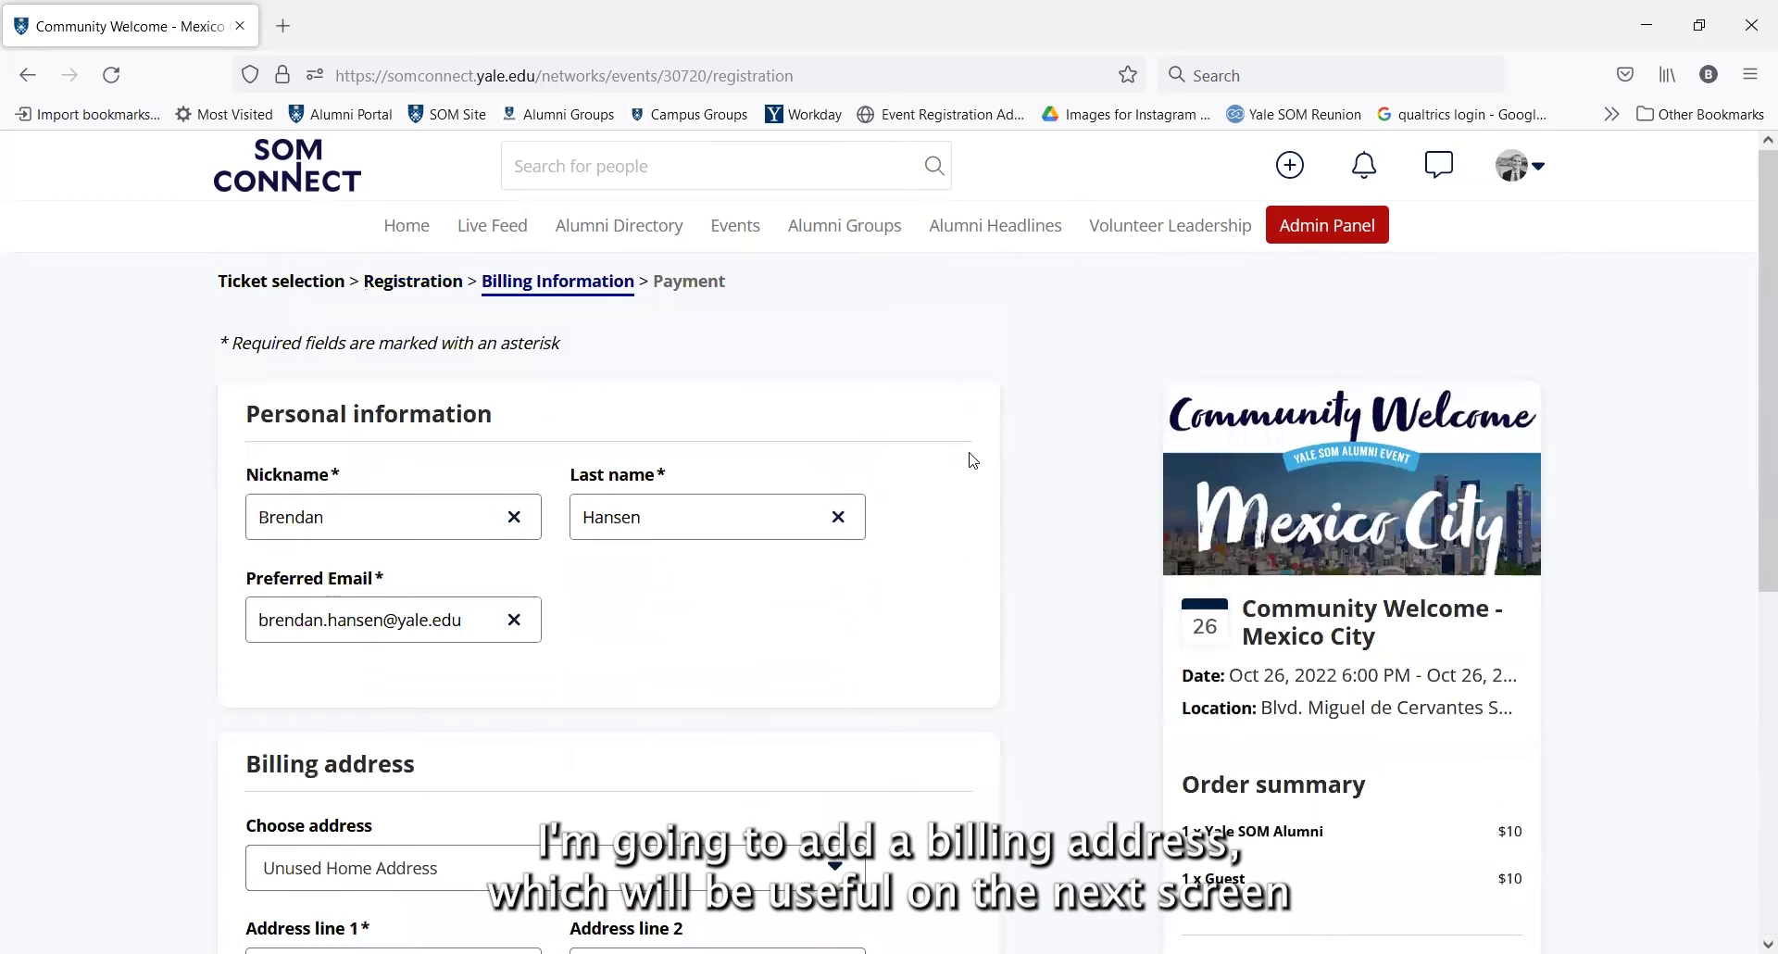
Enter the street address, city and postal code for the billing address
{"action": "scroll", "coordinate": [621, 590], "scroll_direction": "down", "scroll_amount": 2}
{"action": "scroll", "coordinate": [621, 590], "scroll_direction": "down", "scroll_amount": 1}
{"action": "left_click", "coordinate": [337, 616]}
{"action": "type", "text": "165 Wh"}
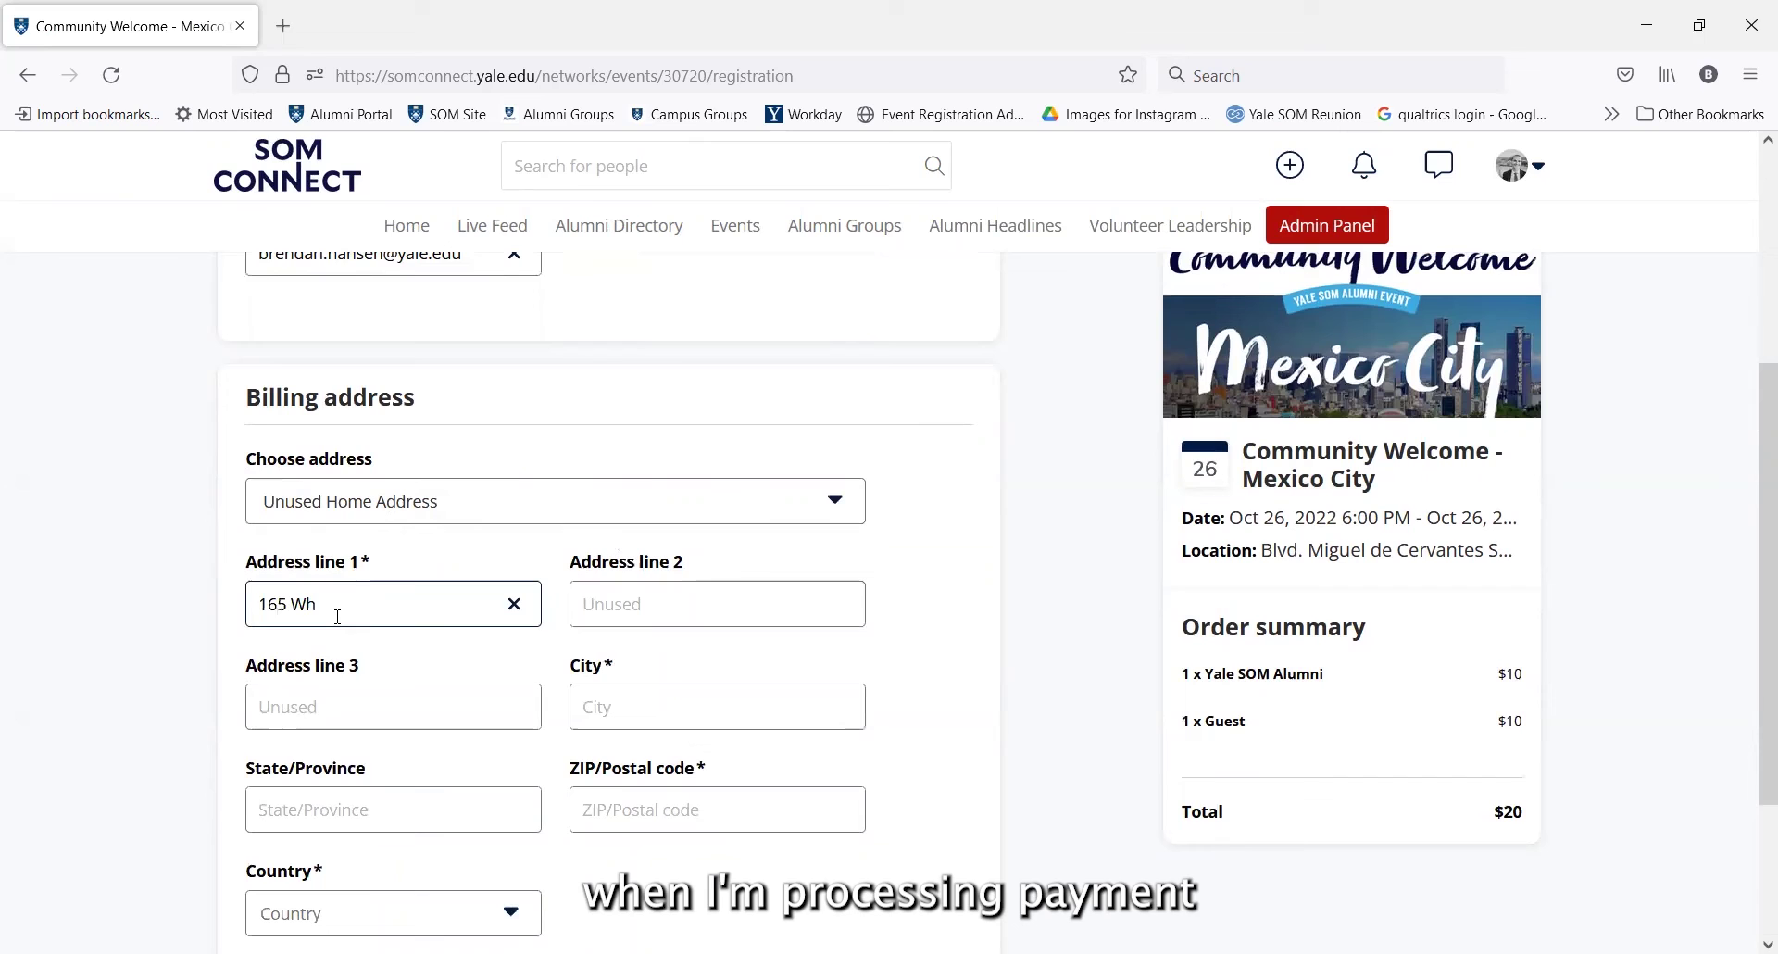
{"action": "type", "text": "itney"}
{"action": "left_click", "coordinate": [637, 694]}
{"action": "type", "text": "New Haven"}
{"action": "key", "text": "Tab"}
{"action": "type", "text": "06511"}
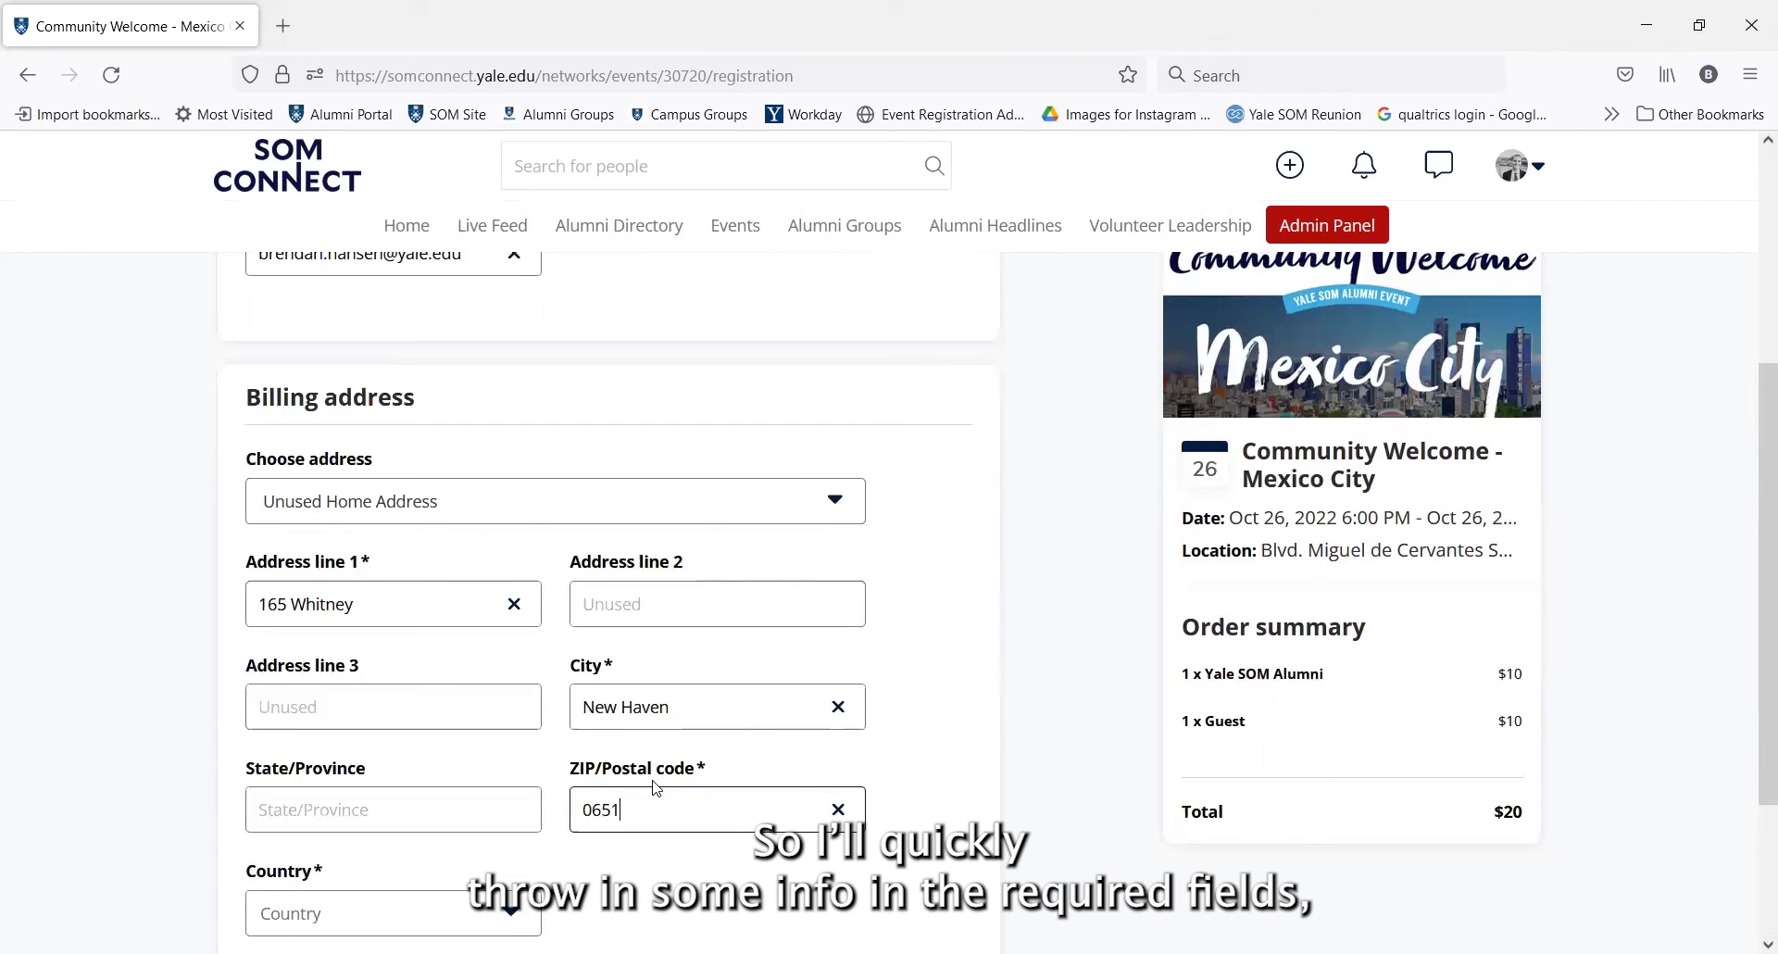
Set the billing country to United States and proceed to payment
{"action": "left_click", "coordinate": [298, 915]}
{"action": "type", "text": "Unite"}
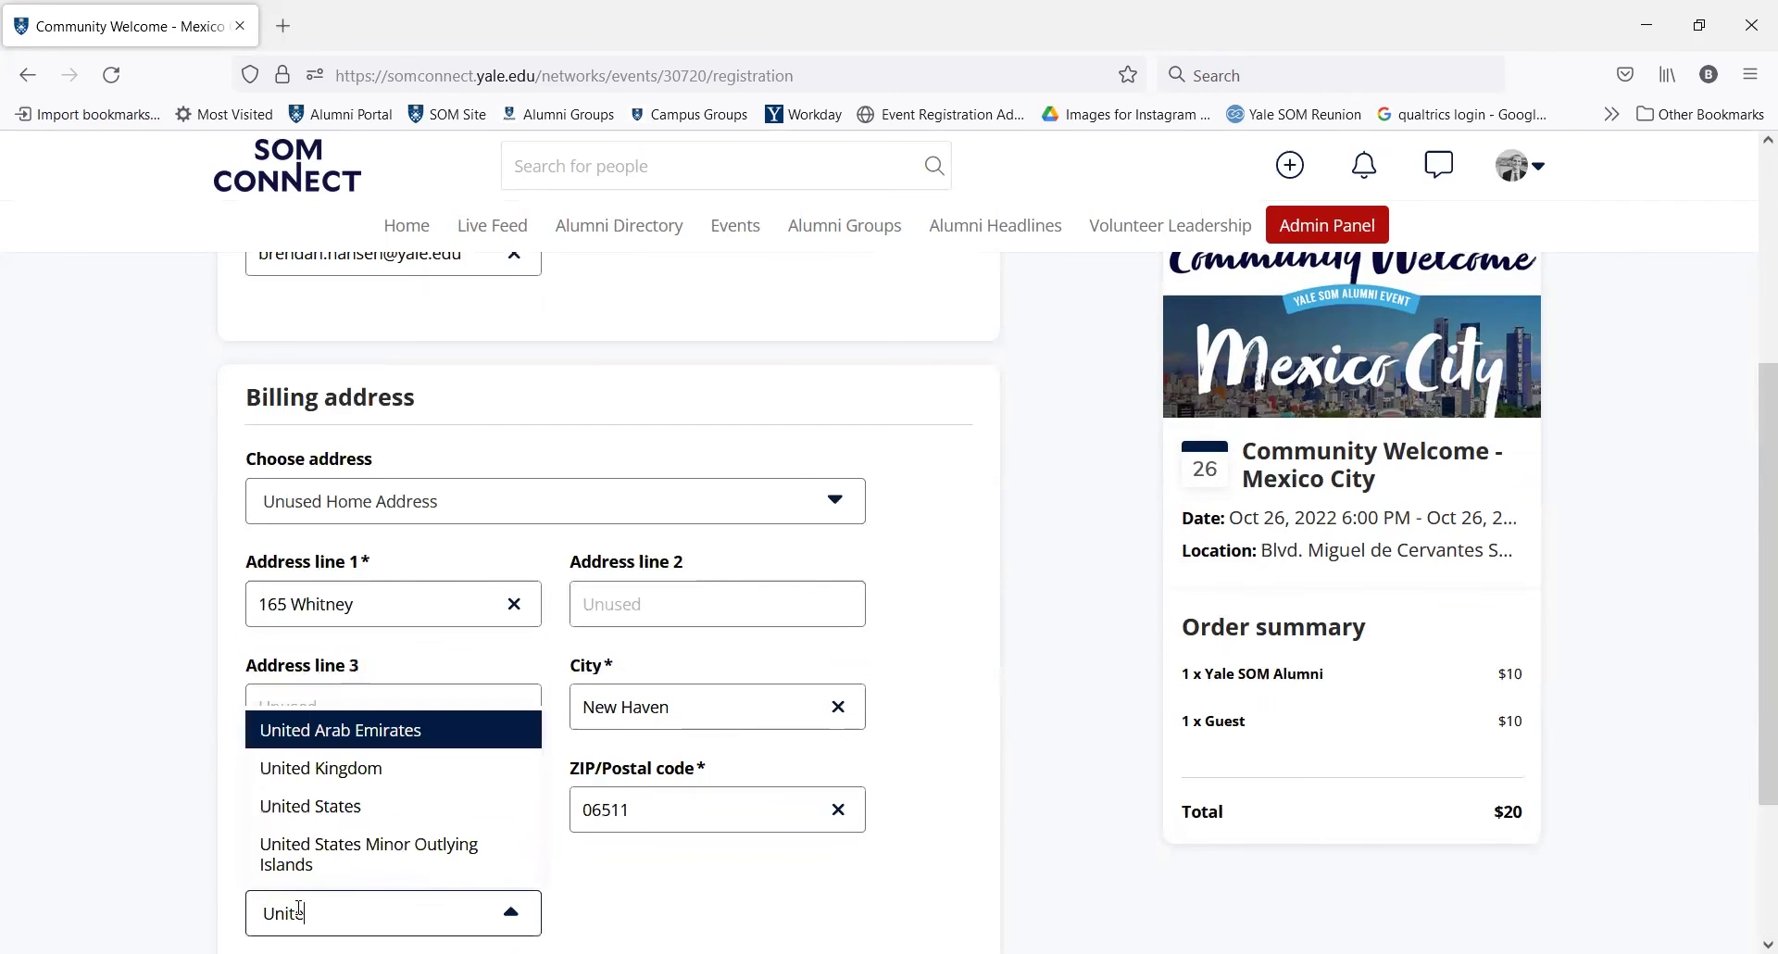
{"action": "left_click", "coordinate": [369, 806]}
{"action": "scroll", "coordinate": [775, 776], "scroll_direction": "down", "scroll_amount": 2}
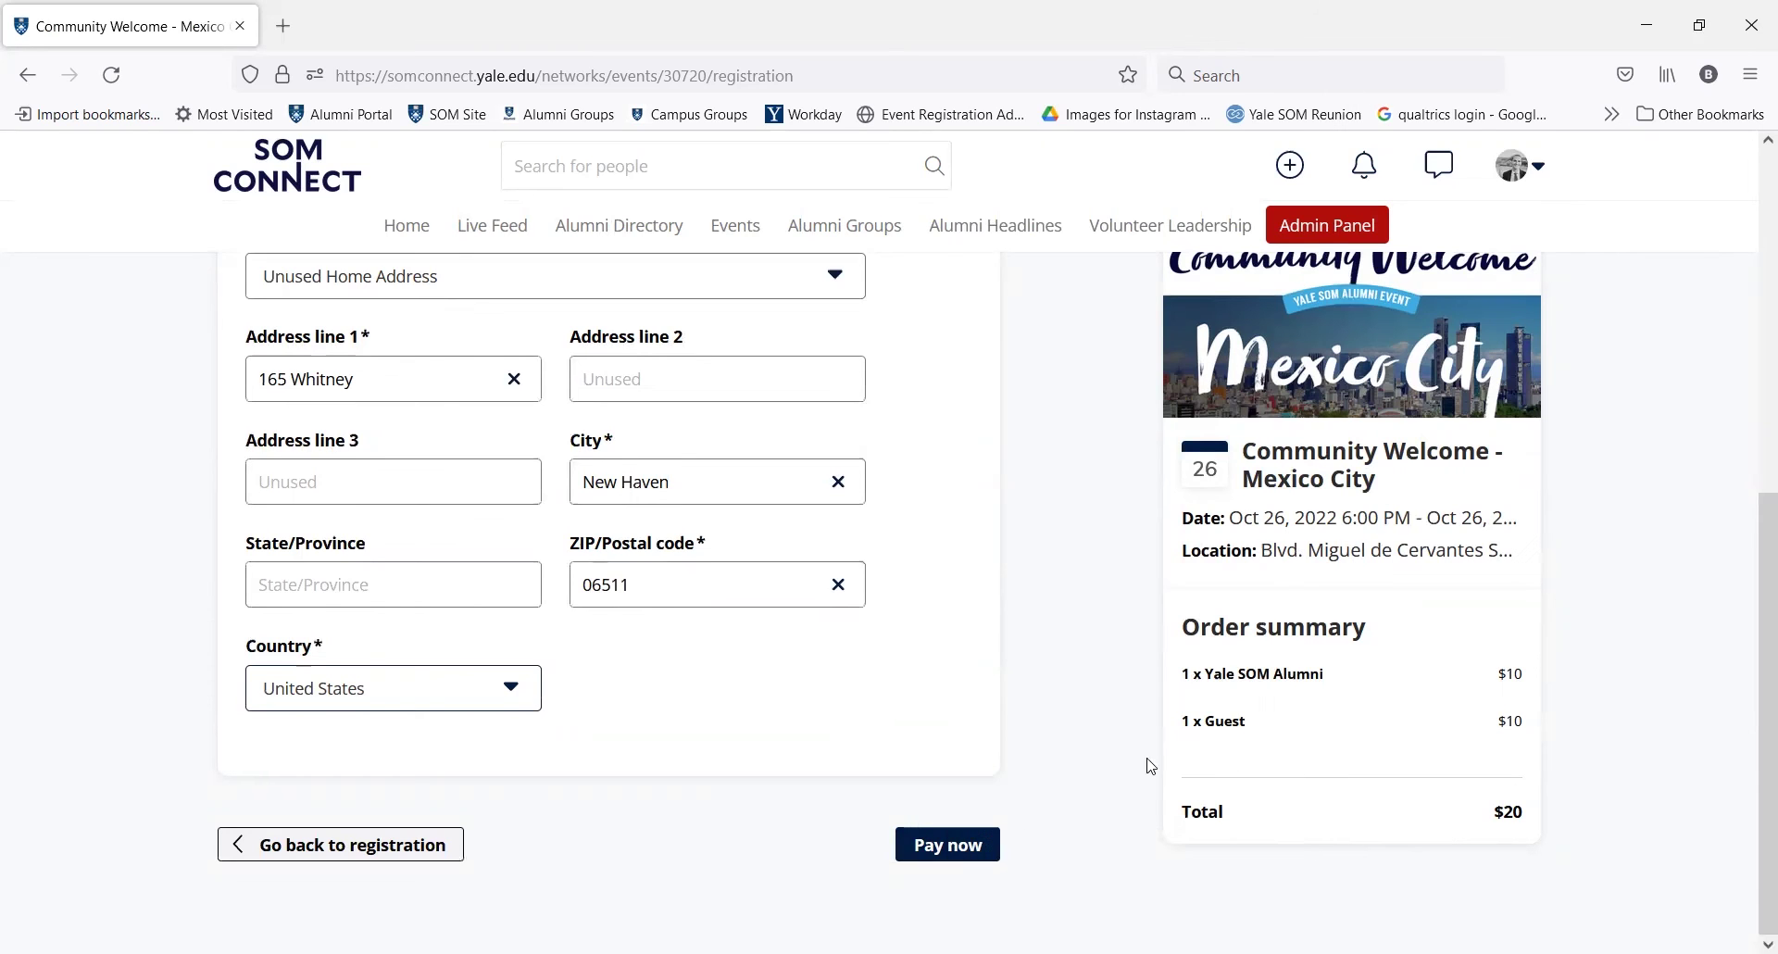
{"action": "key", "text": "Return"}
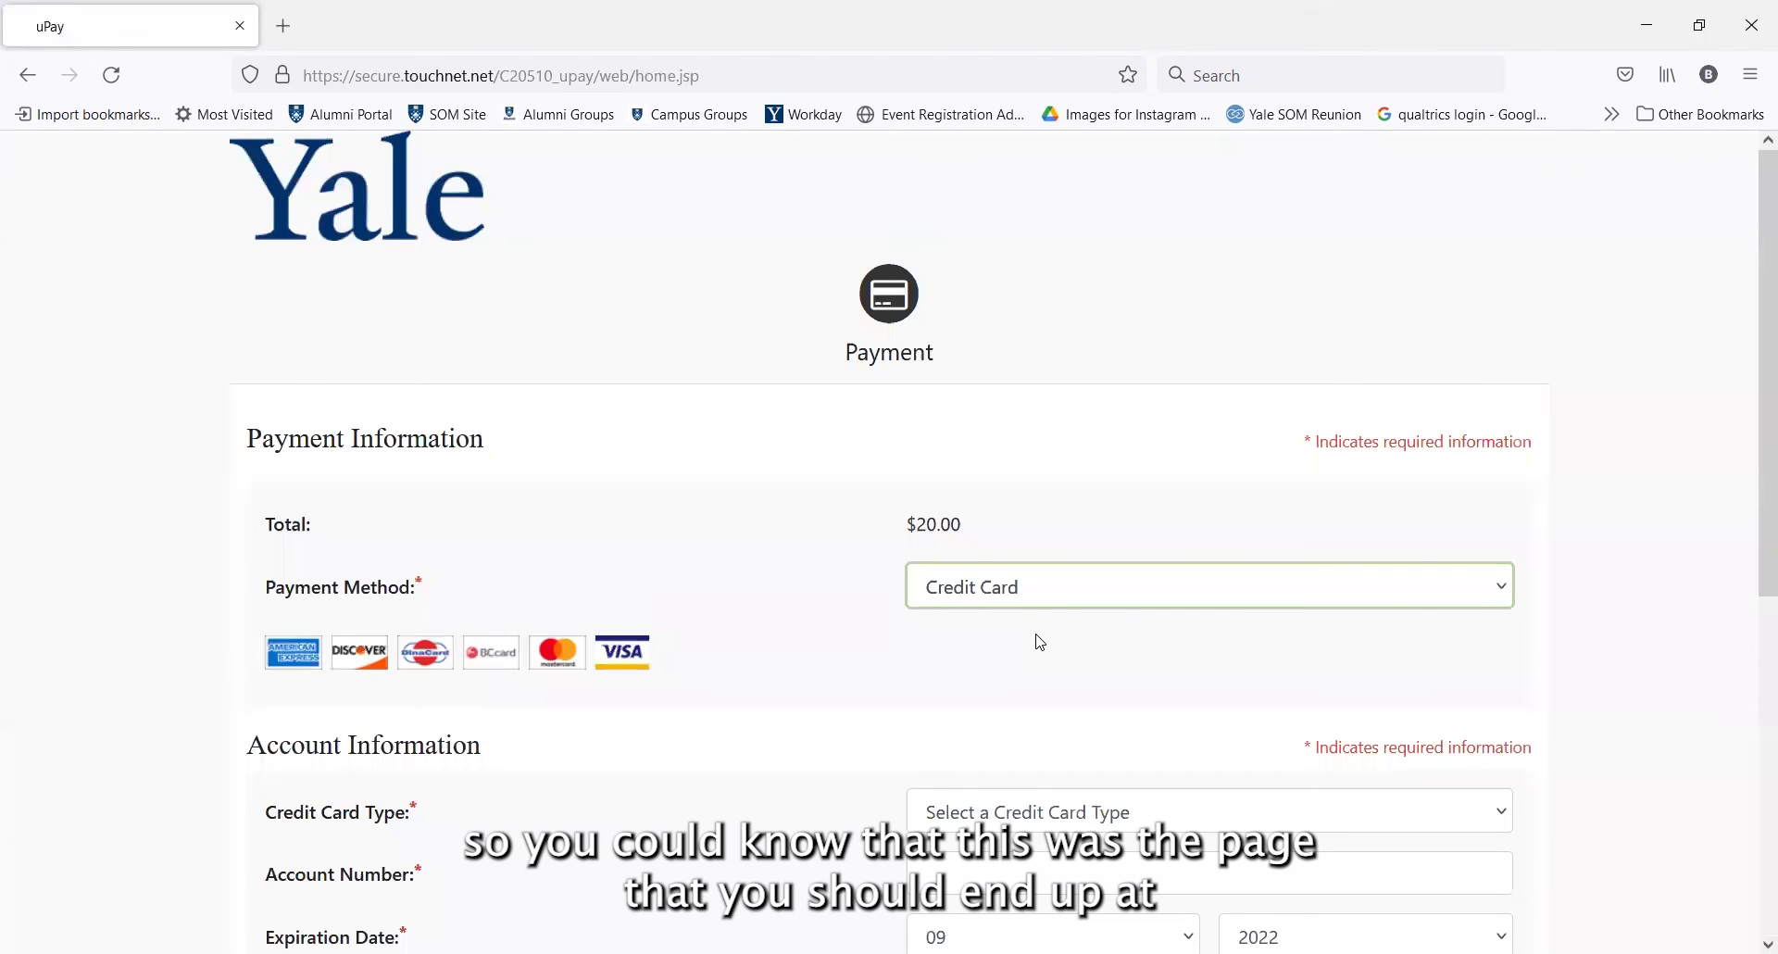
Review the credit card payment form's account and contact fields, and return to the SOM Connect events listing
{"action": "scroll", "coordinate": [1041, 643], "scroll_direction": "down", "scroll_amount": 2}
{"action": "scroll", "coordinate": [1041, 642], "scroll_direction": "down", "scroll_amount": 6}
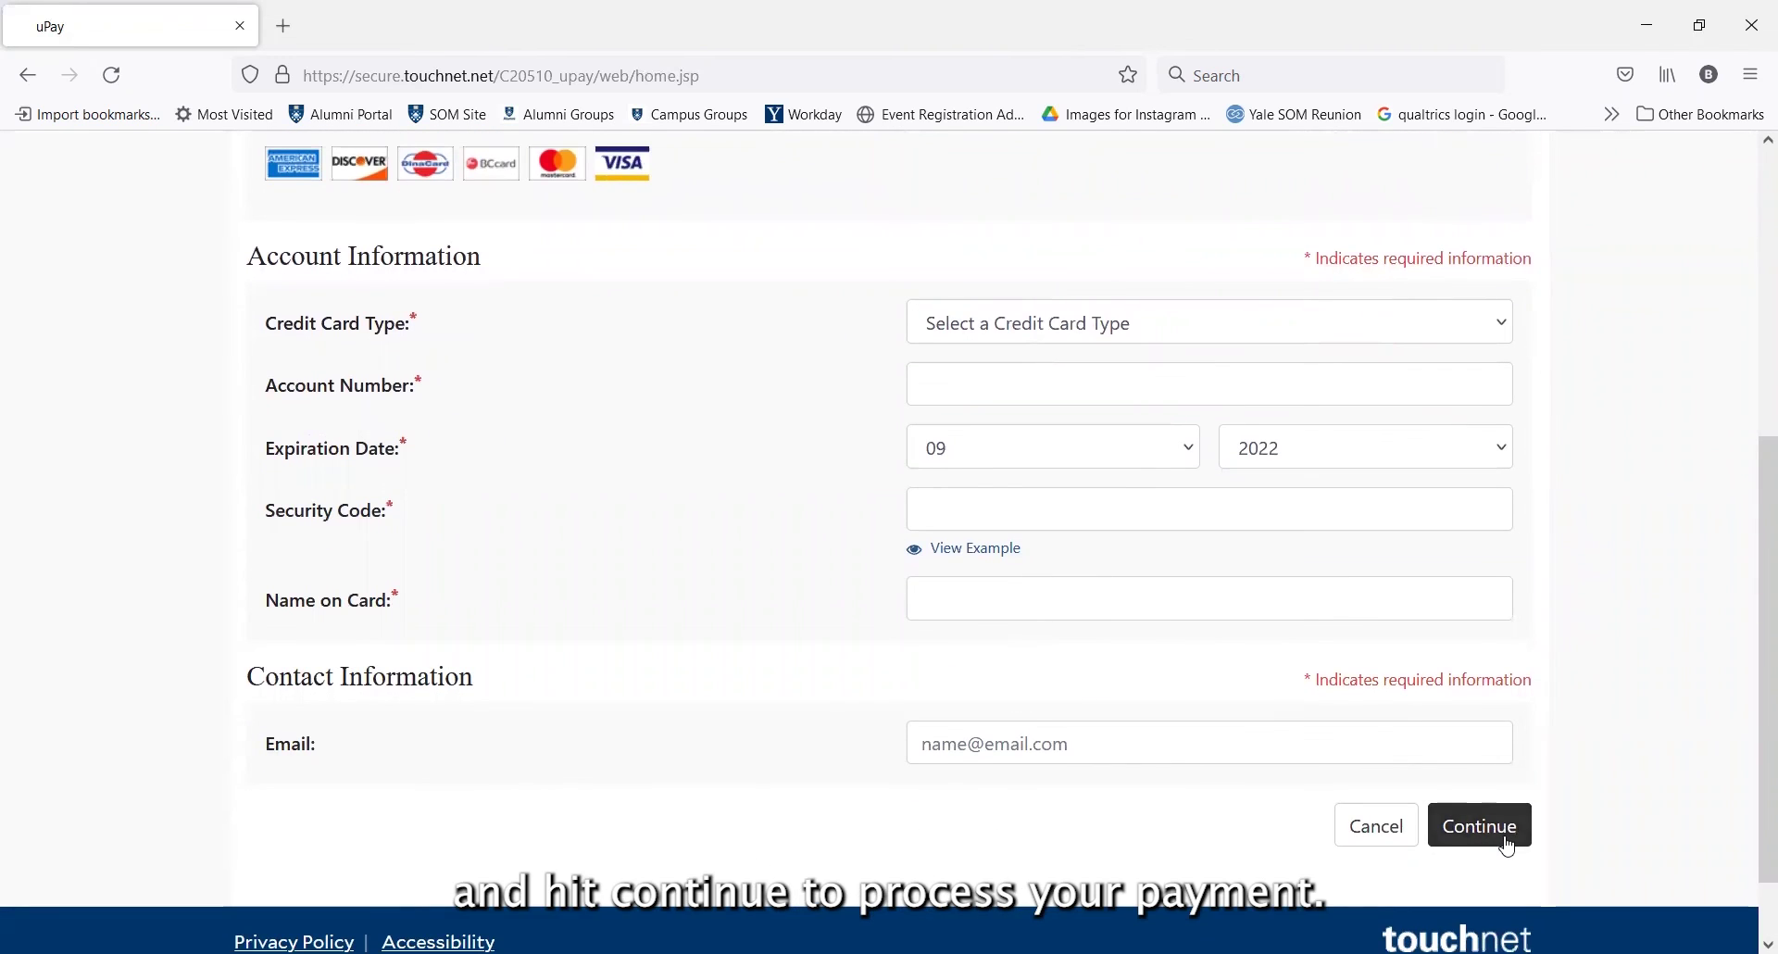
{"action": "scroll", "coordinate": [1108, 699], "scroll_direction": "up", "scroll_amount": 6}
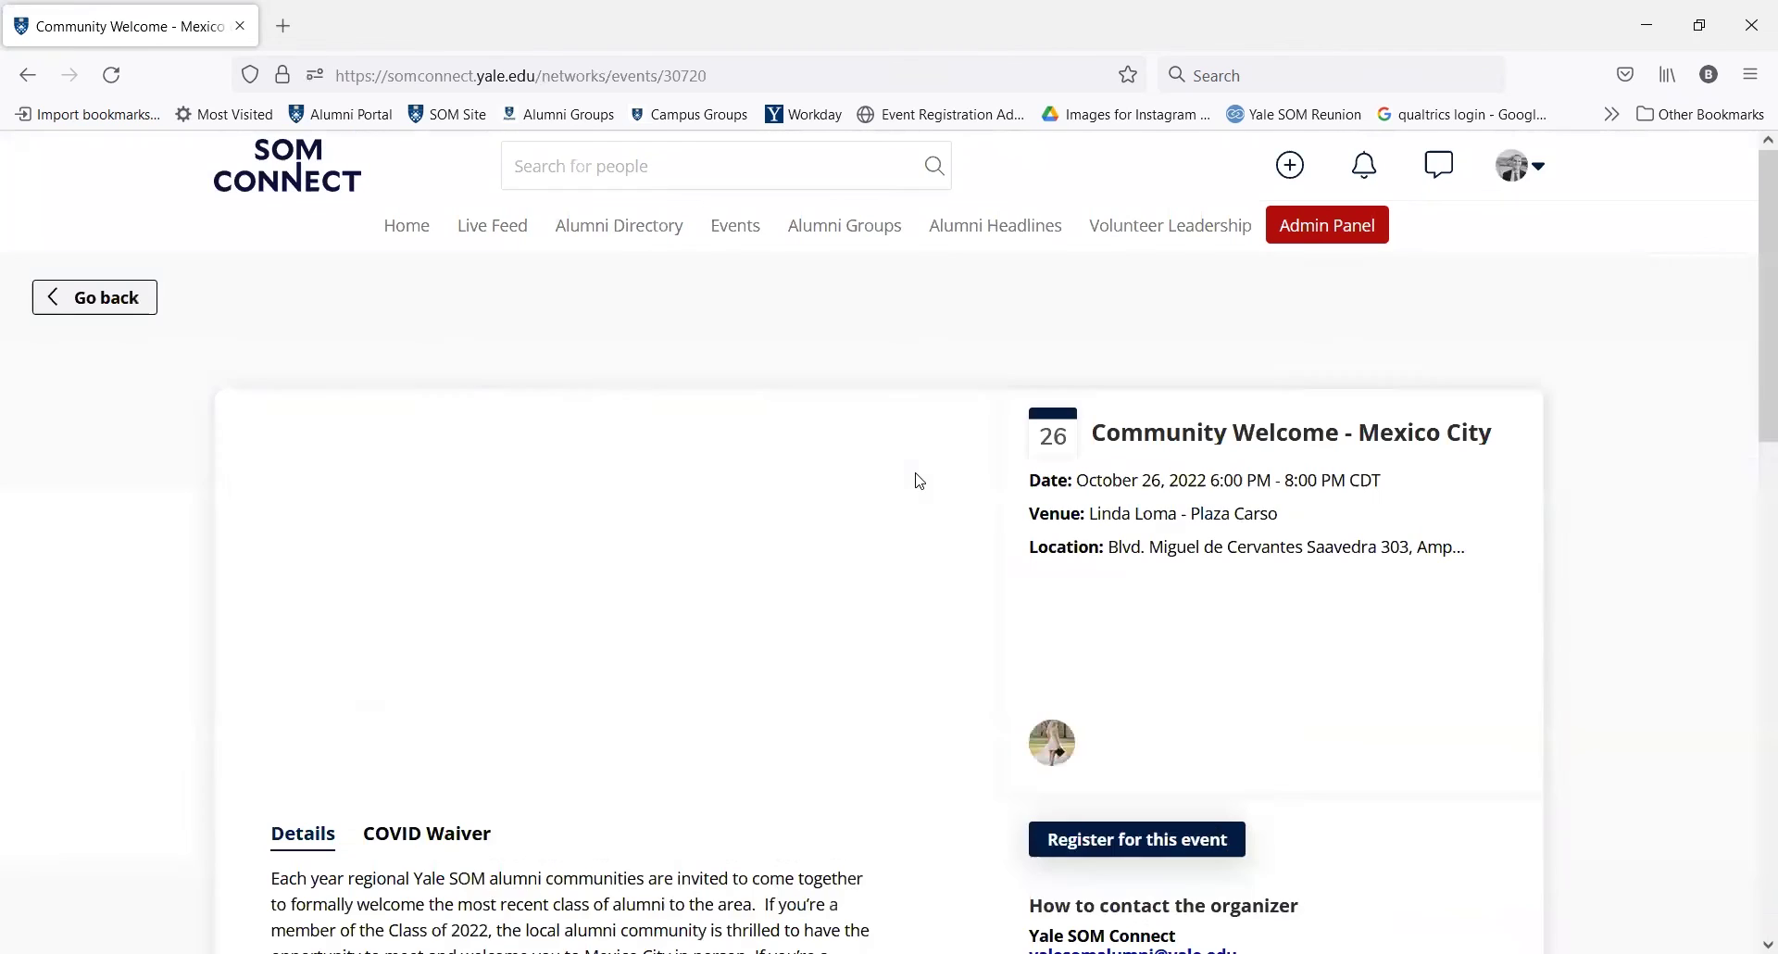
{"action": "left_click", "coordinate": [735, 232]}
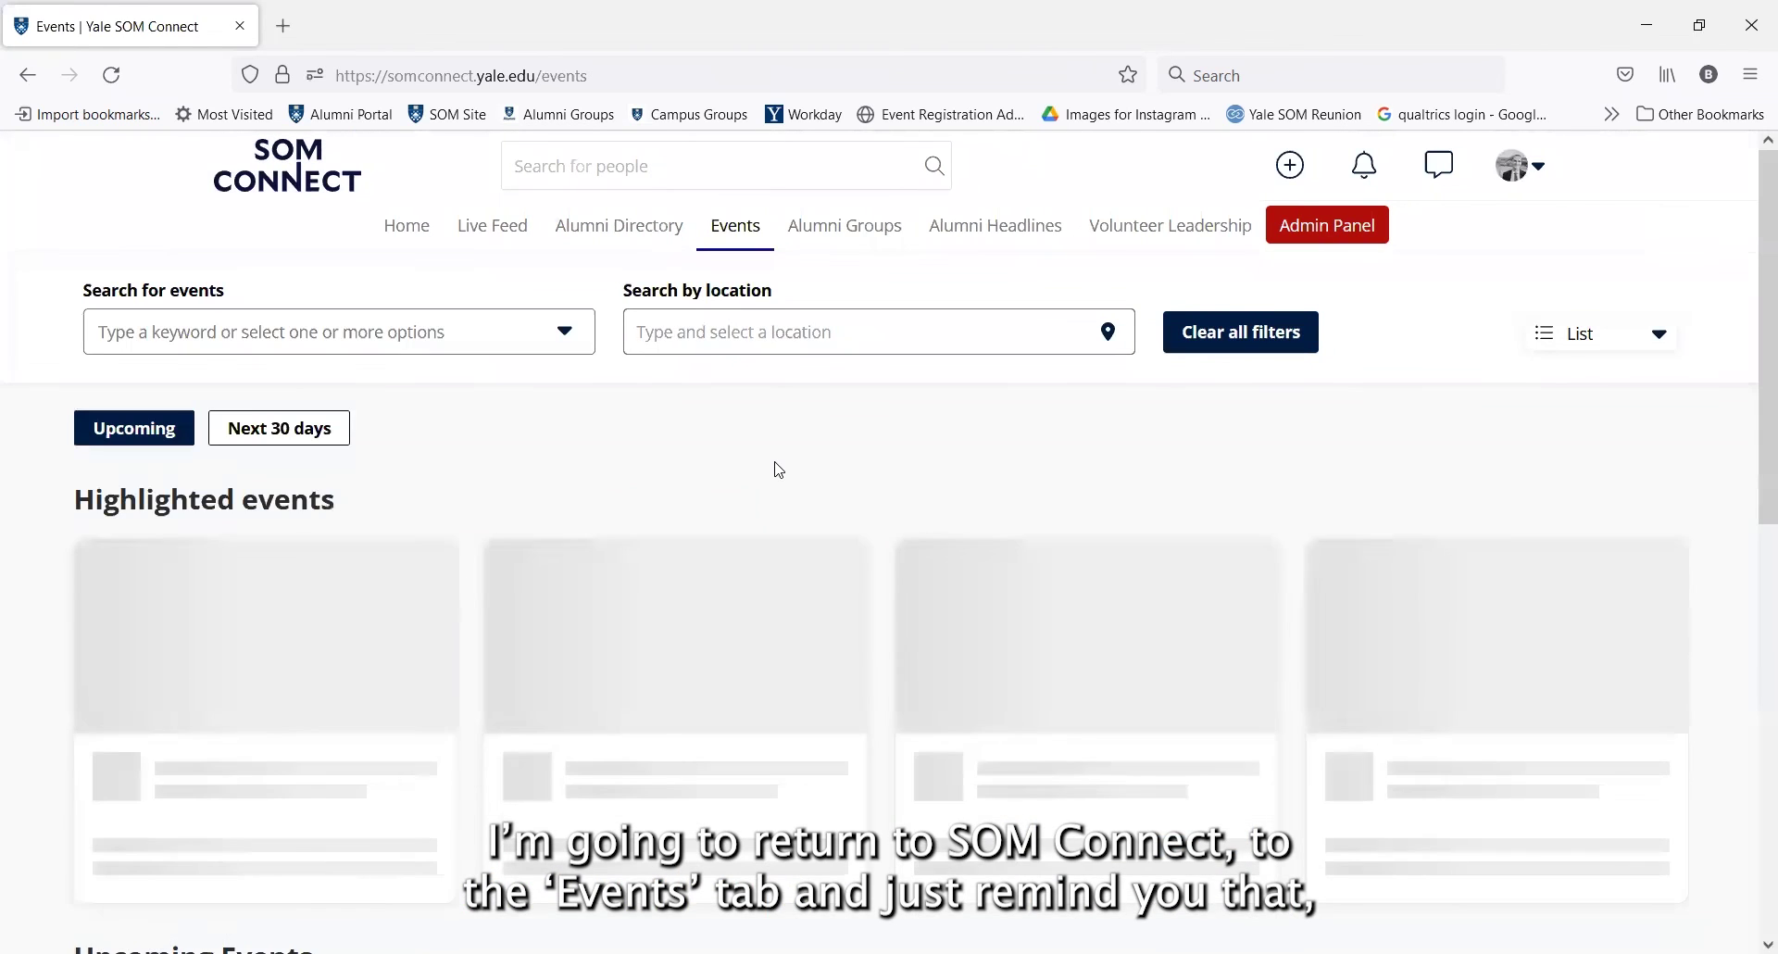